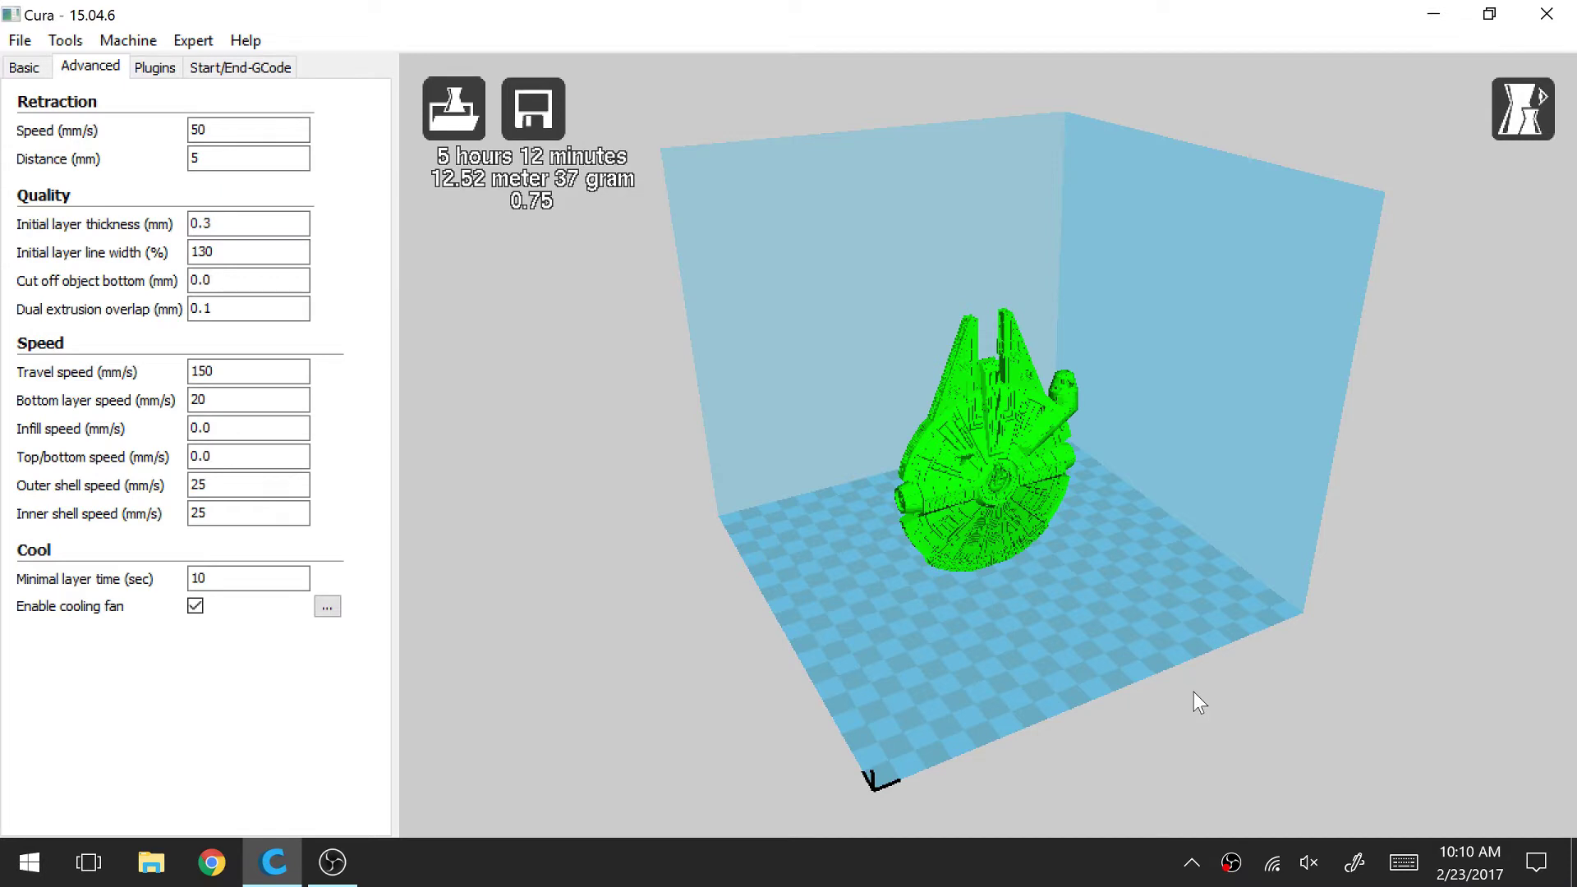
# Step: Orbit around the Millennium Falcon, glance at Basic settings, then return to Advanced settings
pyautogui.moveTo(1196, 685)
pyautogui.mouseDown(button='right')
pyautogui.moveTo(1207, 648)
pyautogui.moveTo(1197, 673)
pyautogui.moveTo(1149, 635)
pyautogui.mouseUp(button='right')
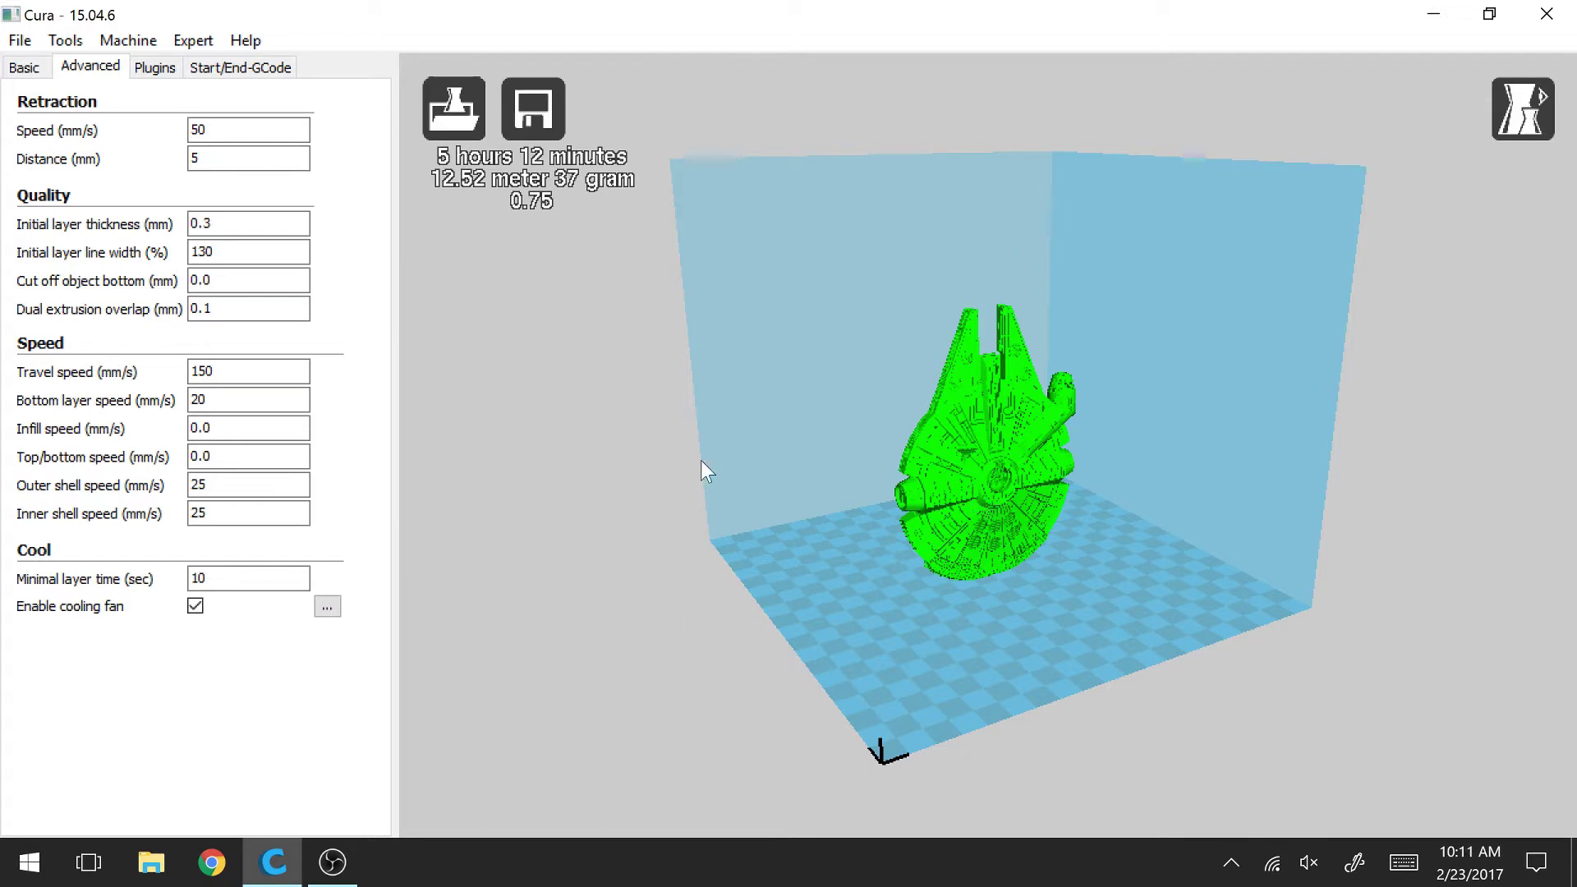
pyautogui.click(37, 68)
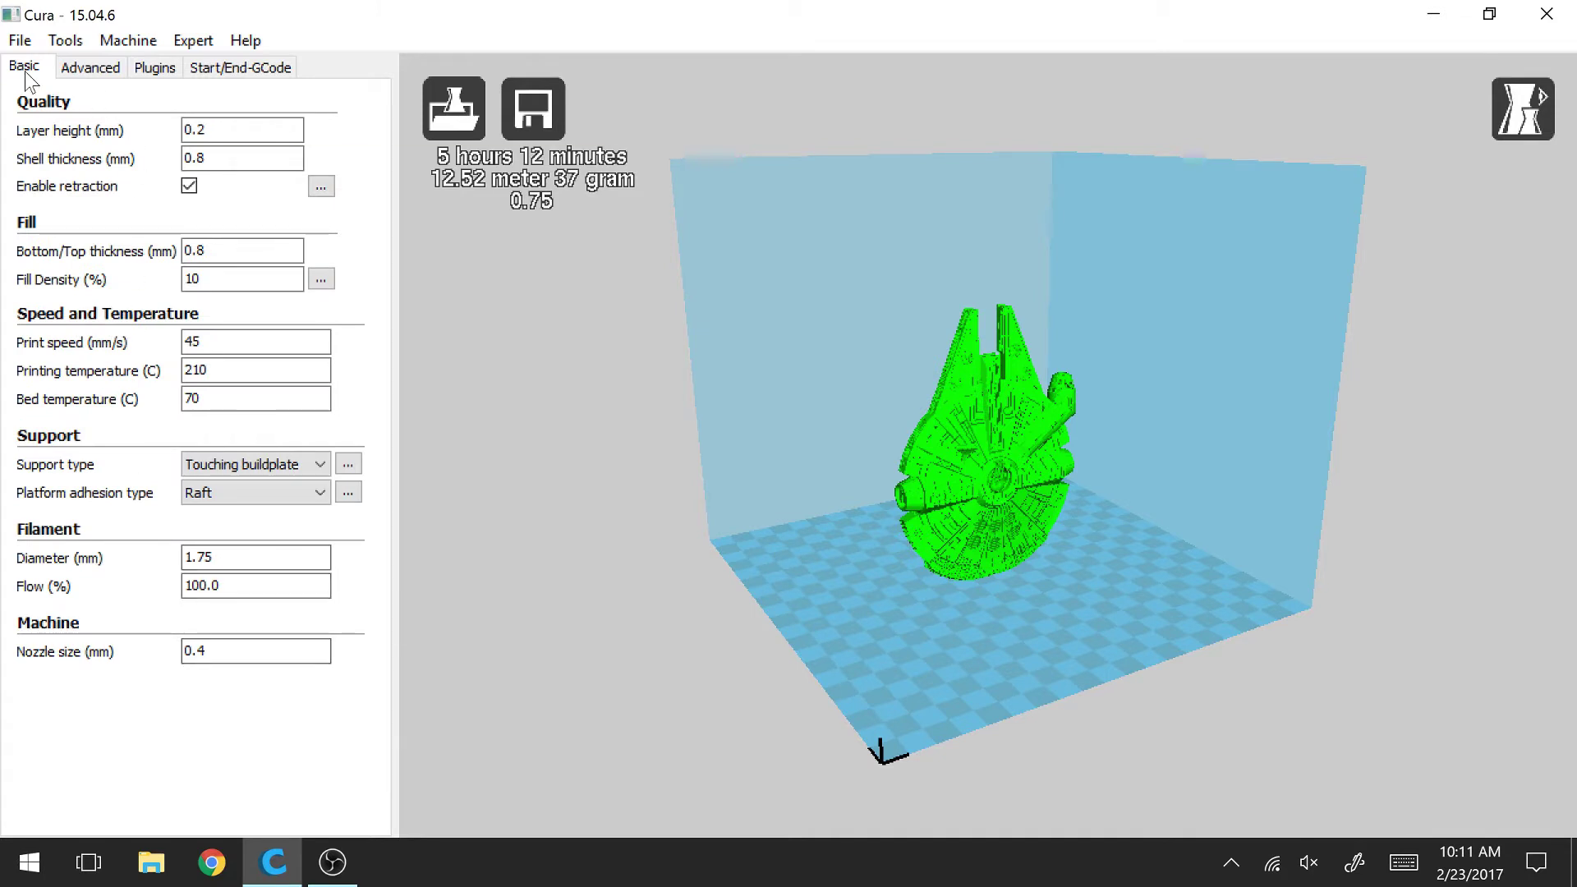
pyautogui.click(80, 69)
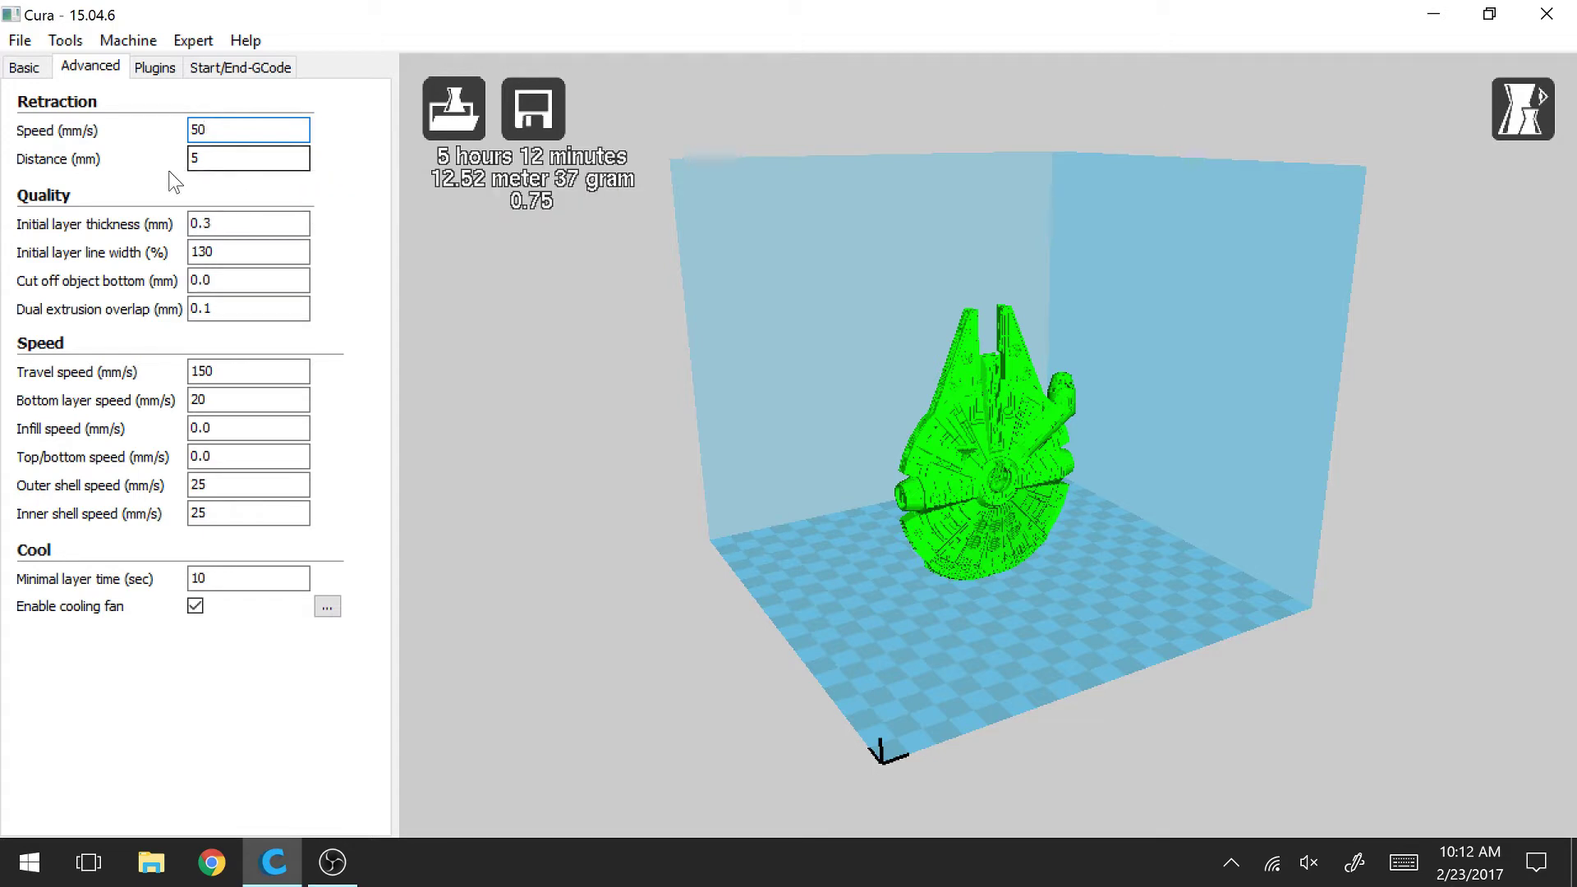
pyautogui.moveTo(97, 170)
pyautogui.moveTo(50, 233)
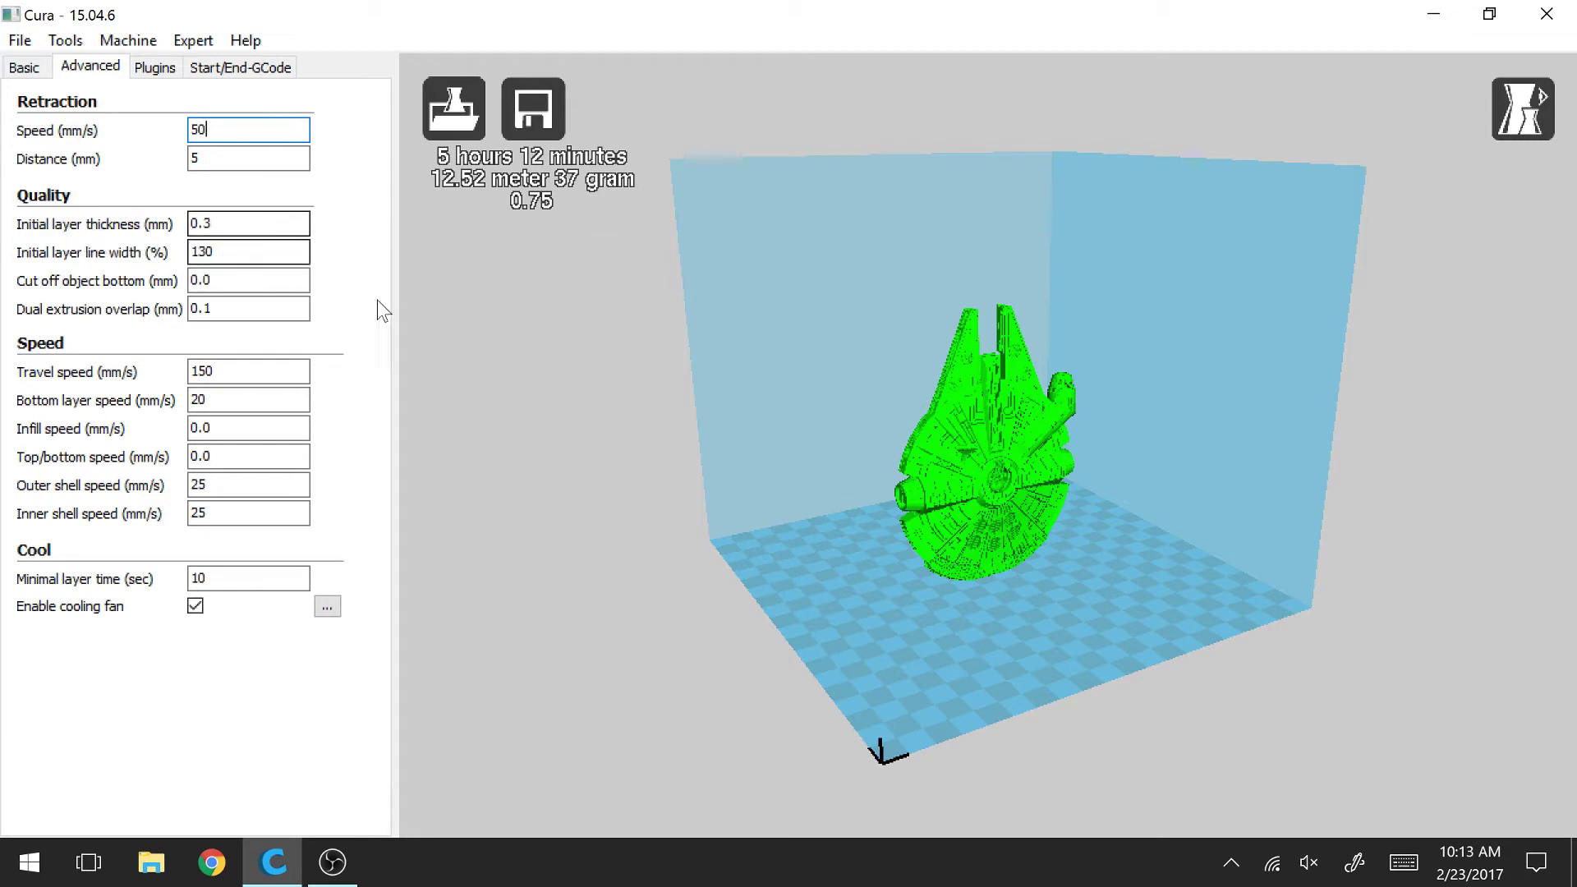
pyautogui.hotkey('shift', 'Tab')
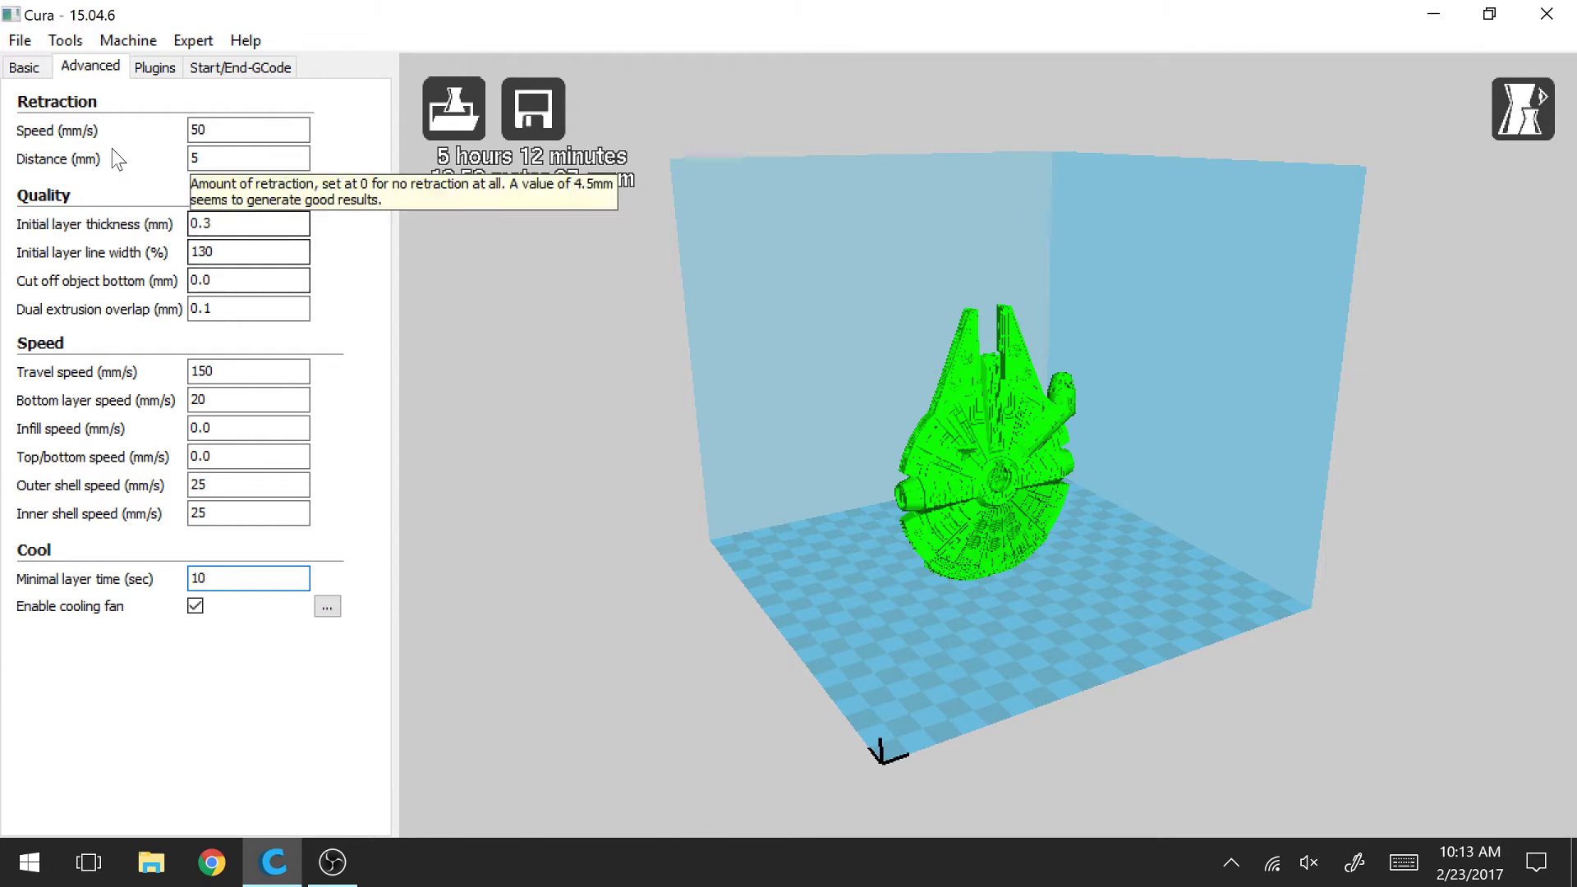
pyautogui.click(24, 68)
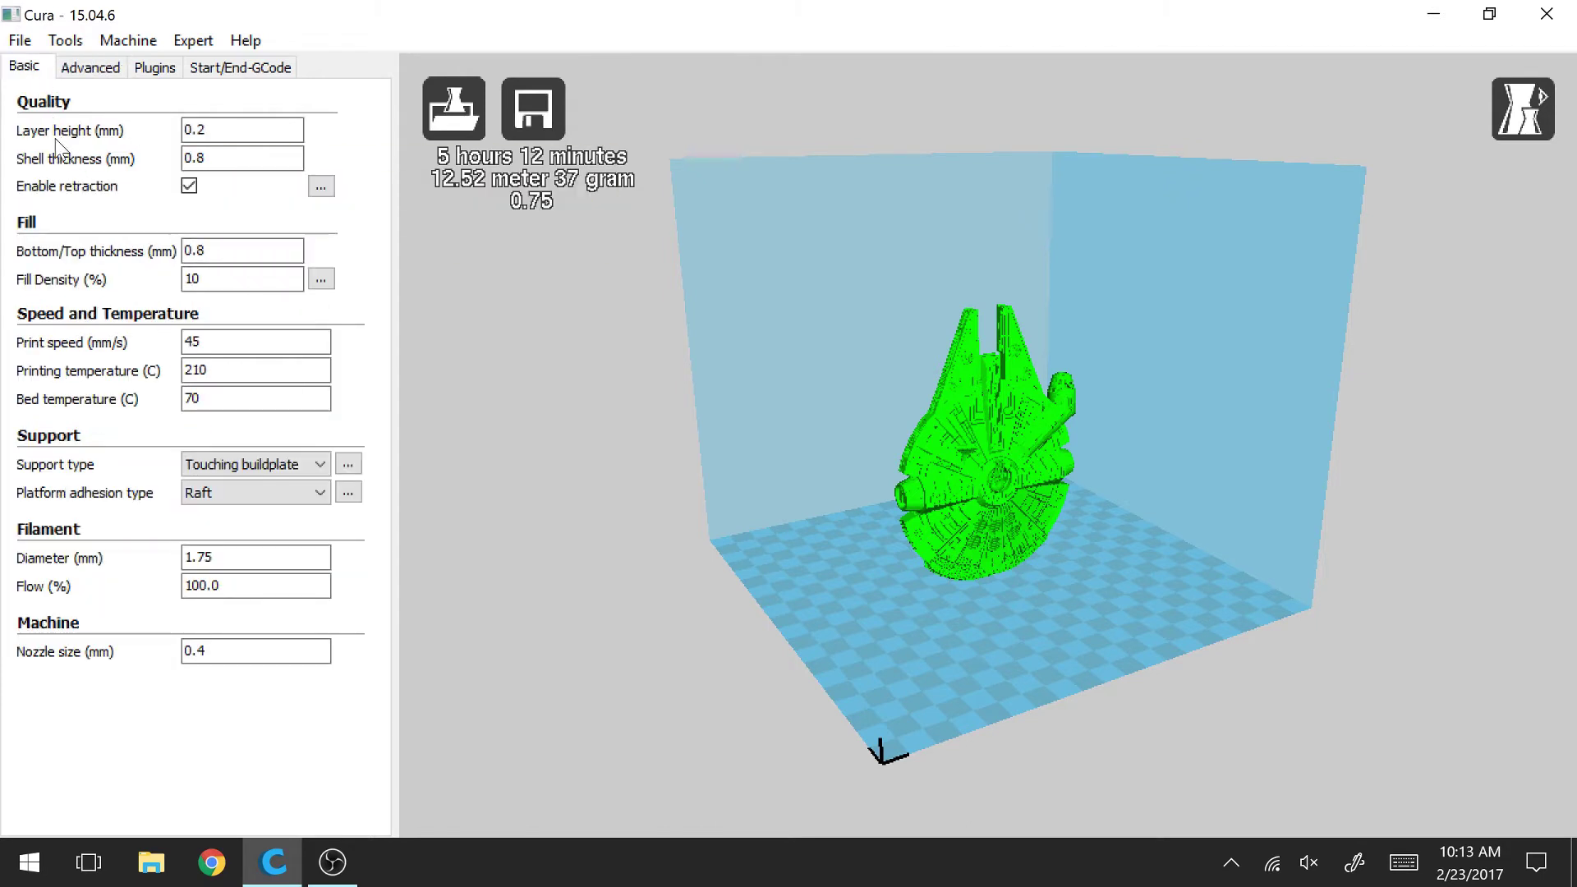
pyautogui.click(74, 71)
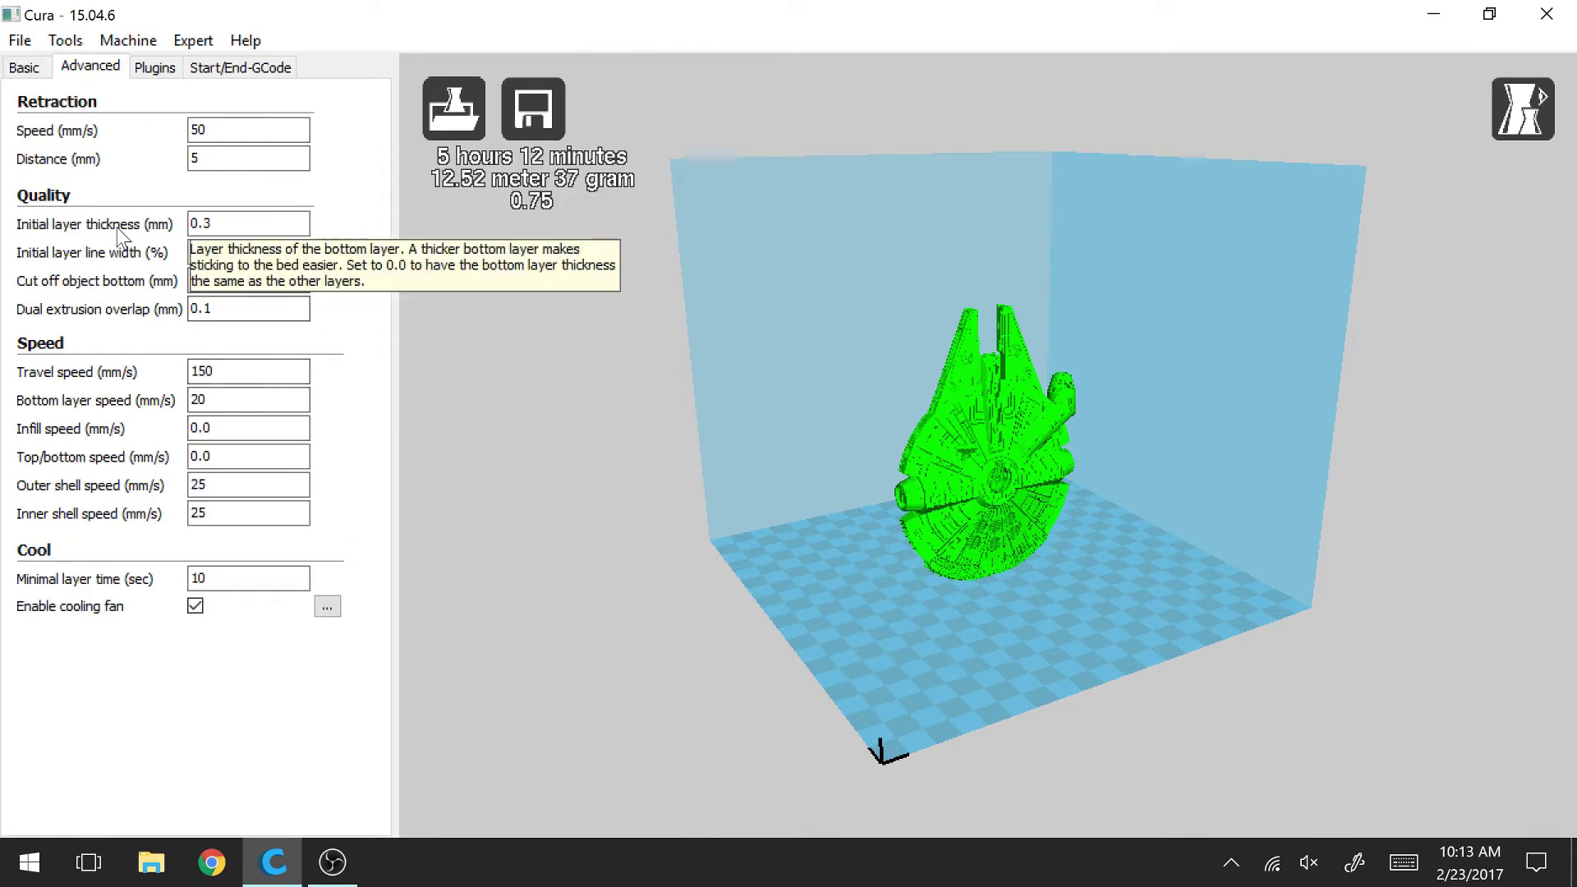
pyautogui.click(367, 298)
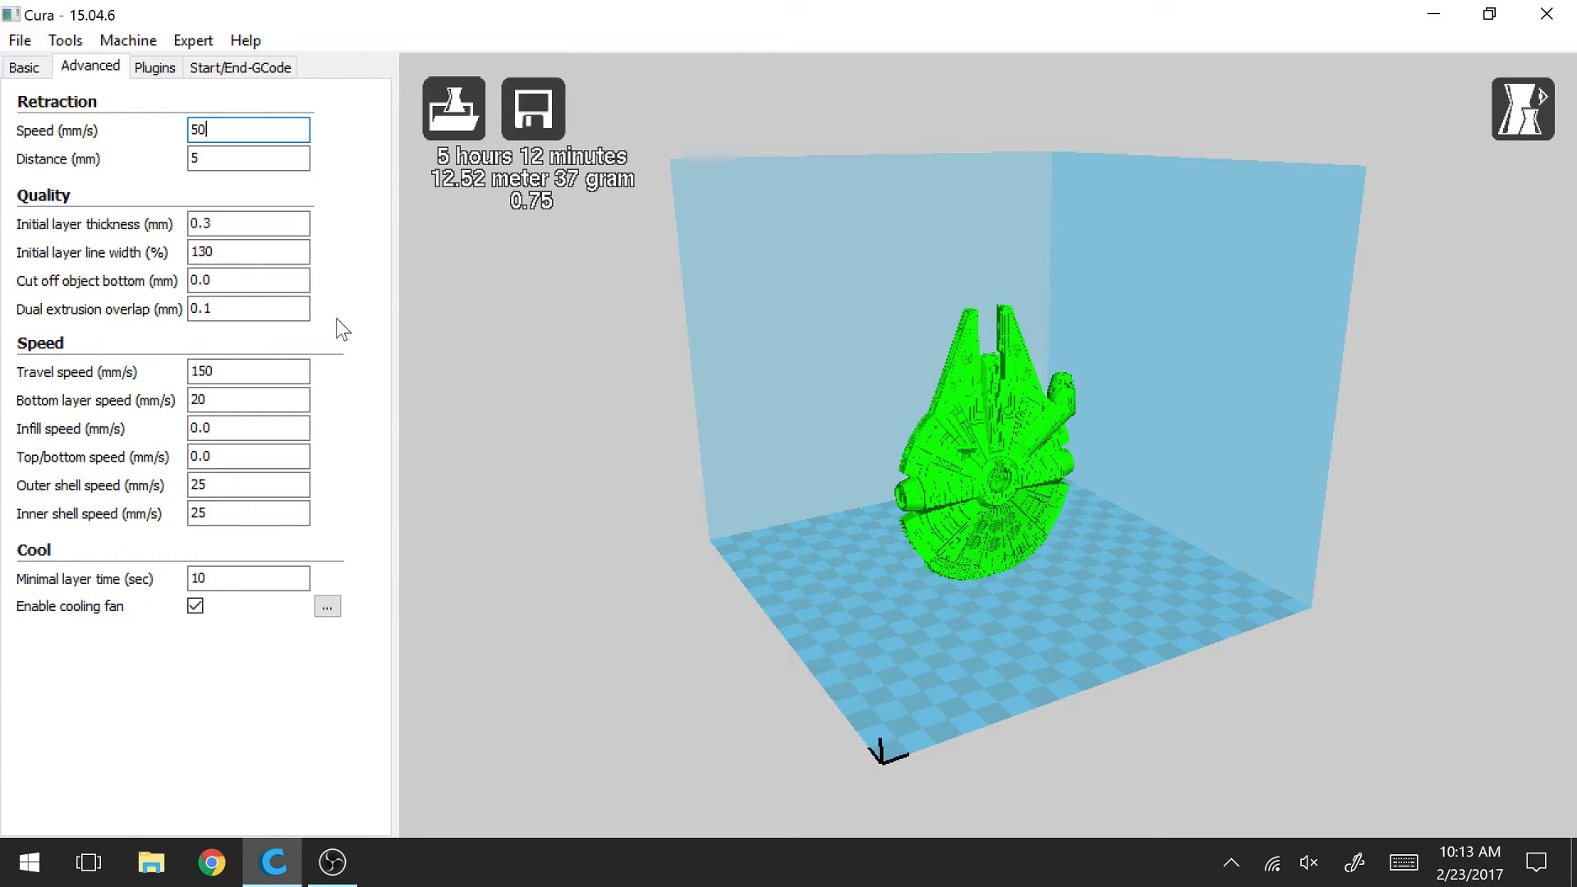
pyautogui.click(247, 223)
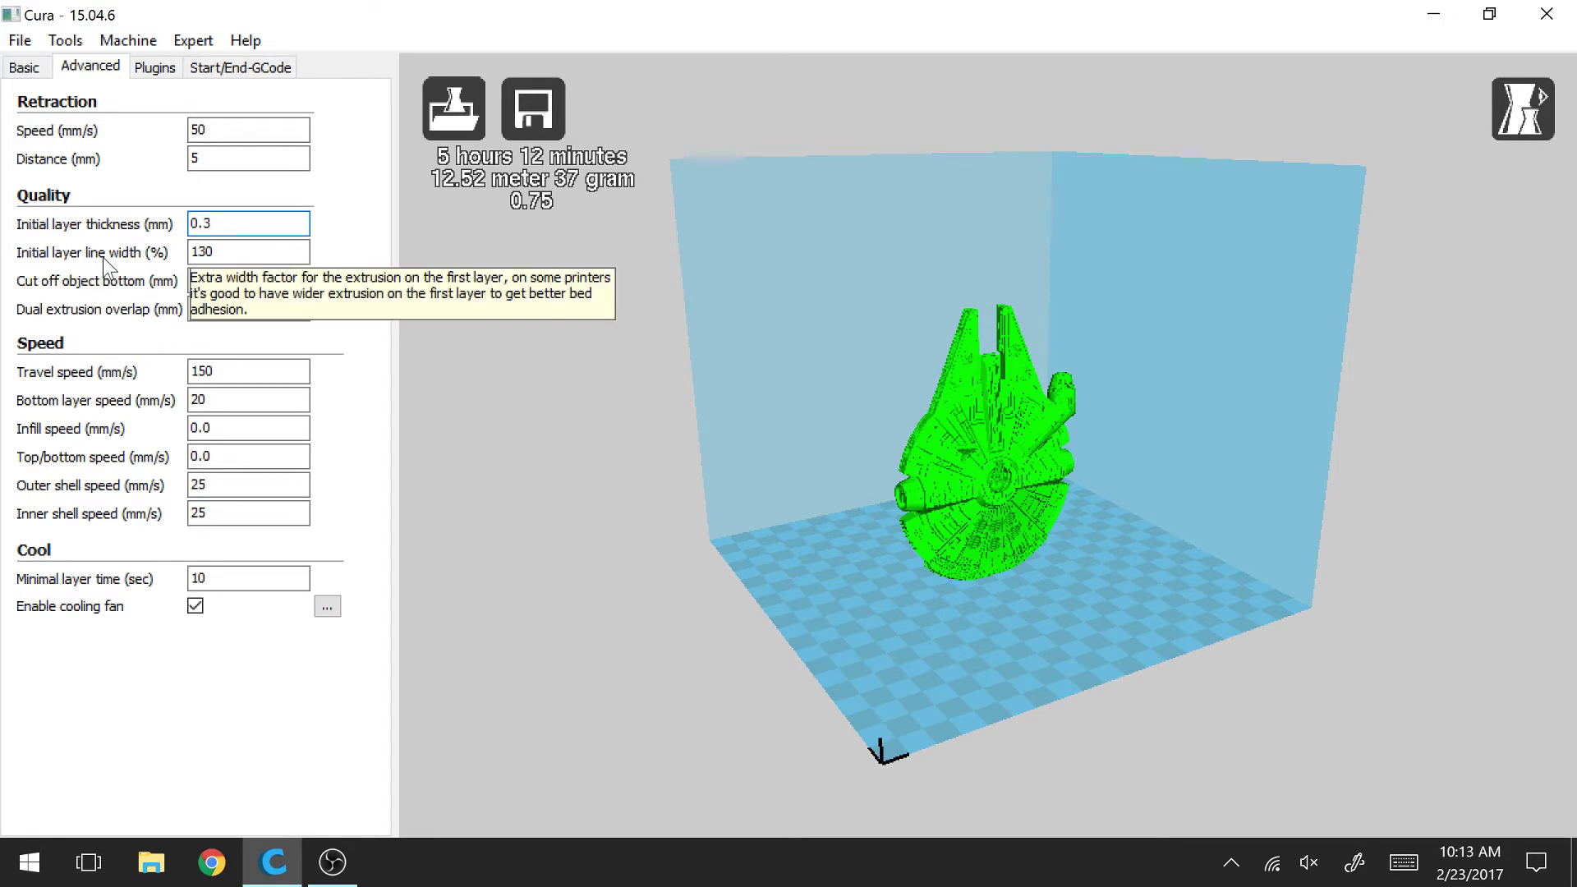
pyautogui.press('Tab')
pyautogui.press('Tab')
pyautogui.press('Tab')
pyautogui.press('Tab')
pyautogui.press('Tab')
pyautogui.press('Tab')
pyautogui.press('Tab')
pyautogui.press('Tab')
pyautogui.press('Tab')
pyautogui.press('Tab')
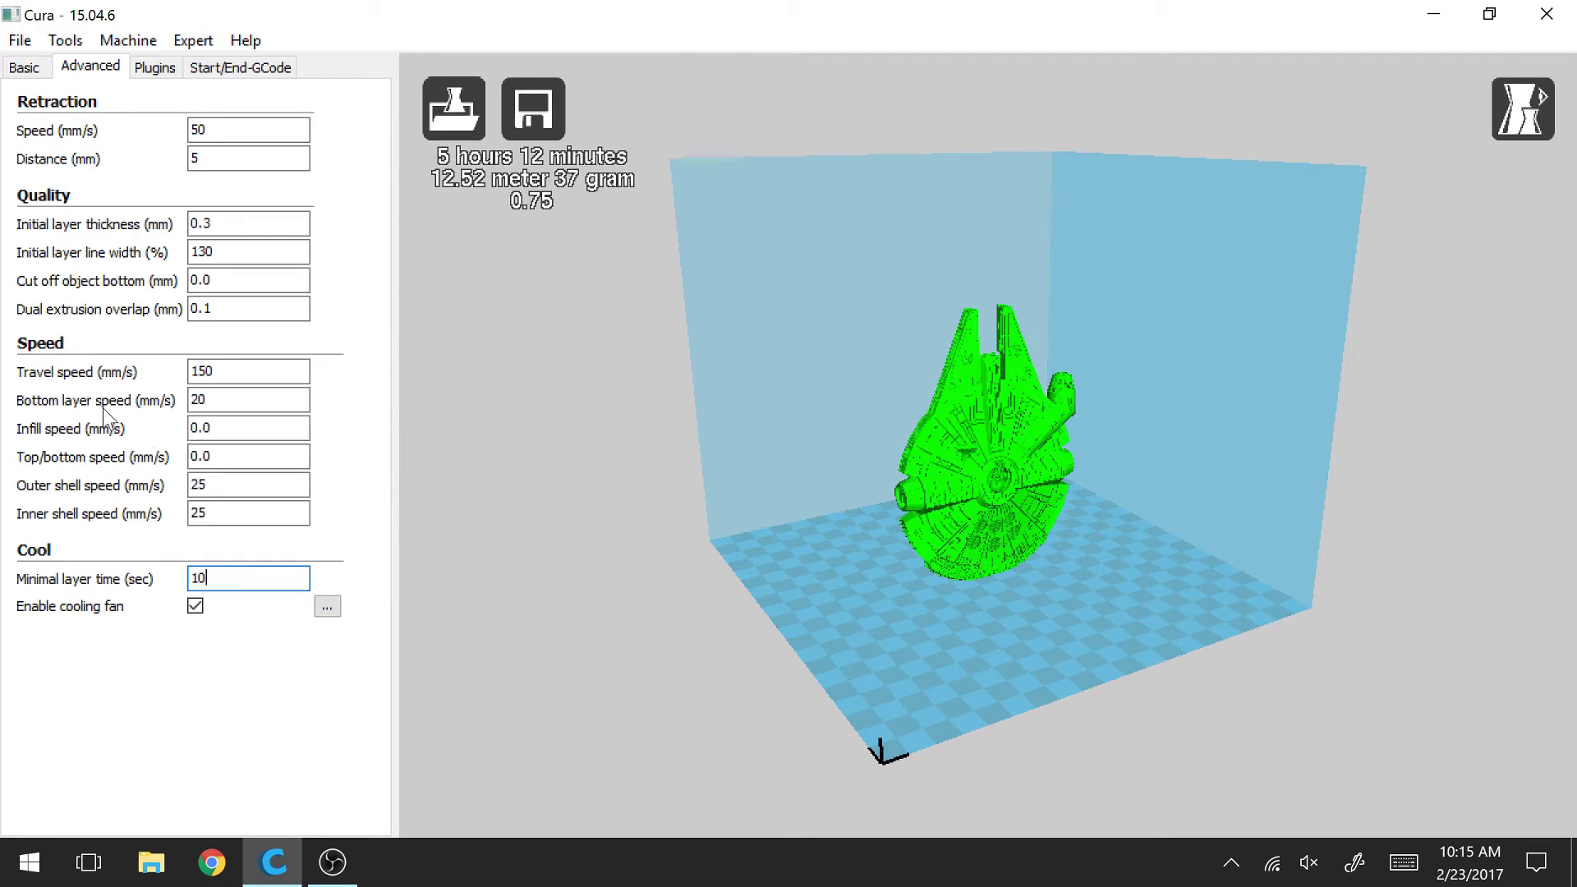
# Step: Show the Basic tab with print speed 45 mm/s, 210 C nozzle and 70 C bed
pyautogui.click(36, 73)
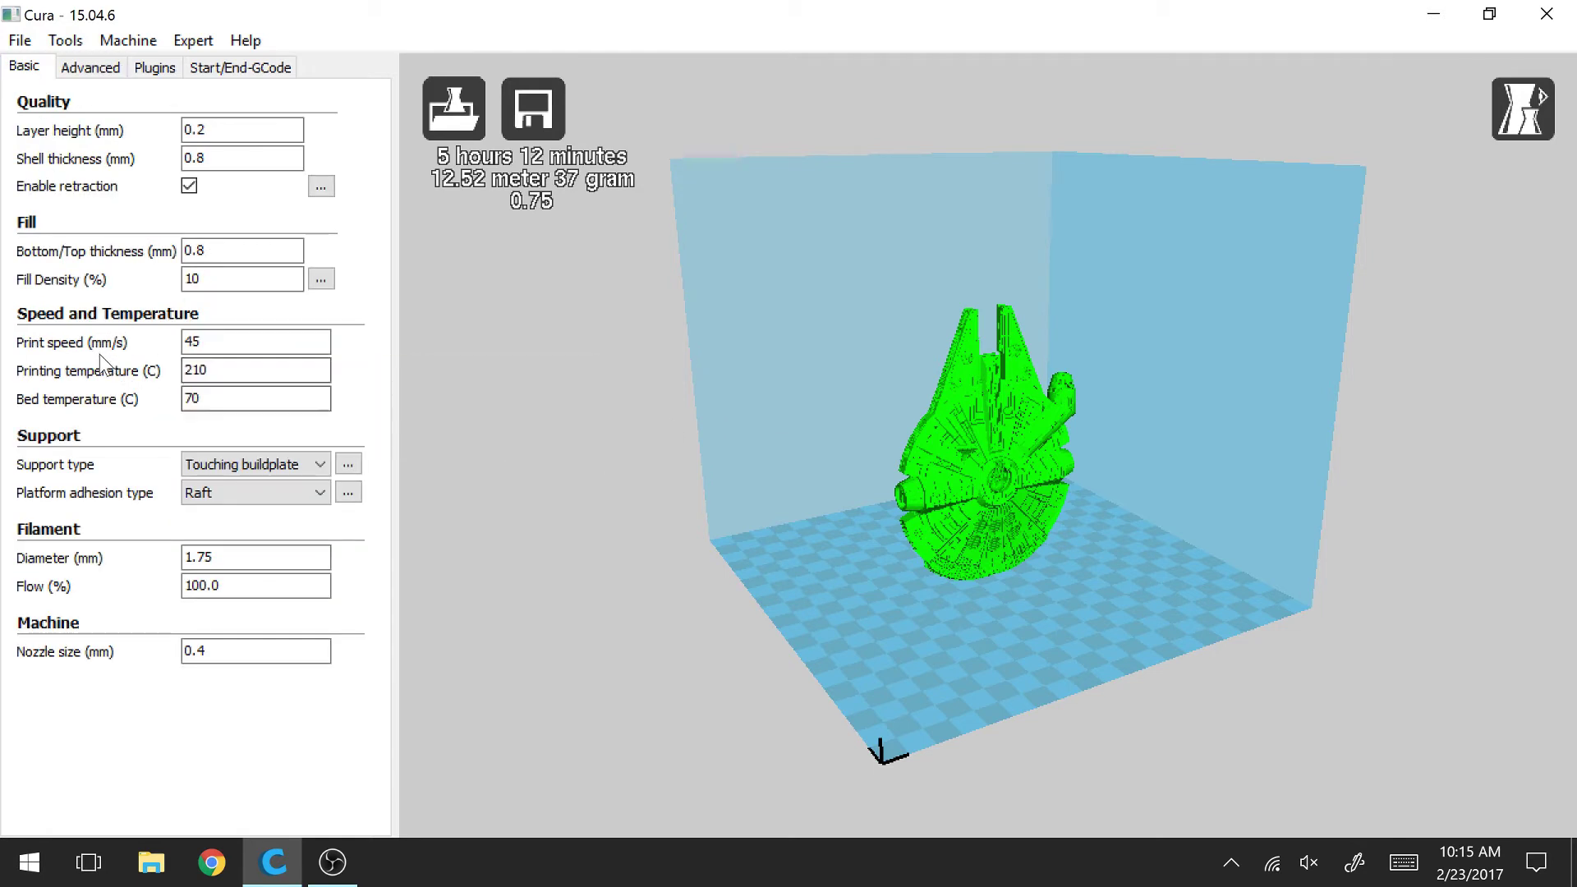
# Step: Check the Print speed tooltip, then return to the Advanced tab's speed settings
pyautogui.moveTo(188, 344)
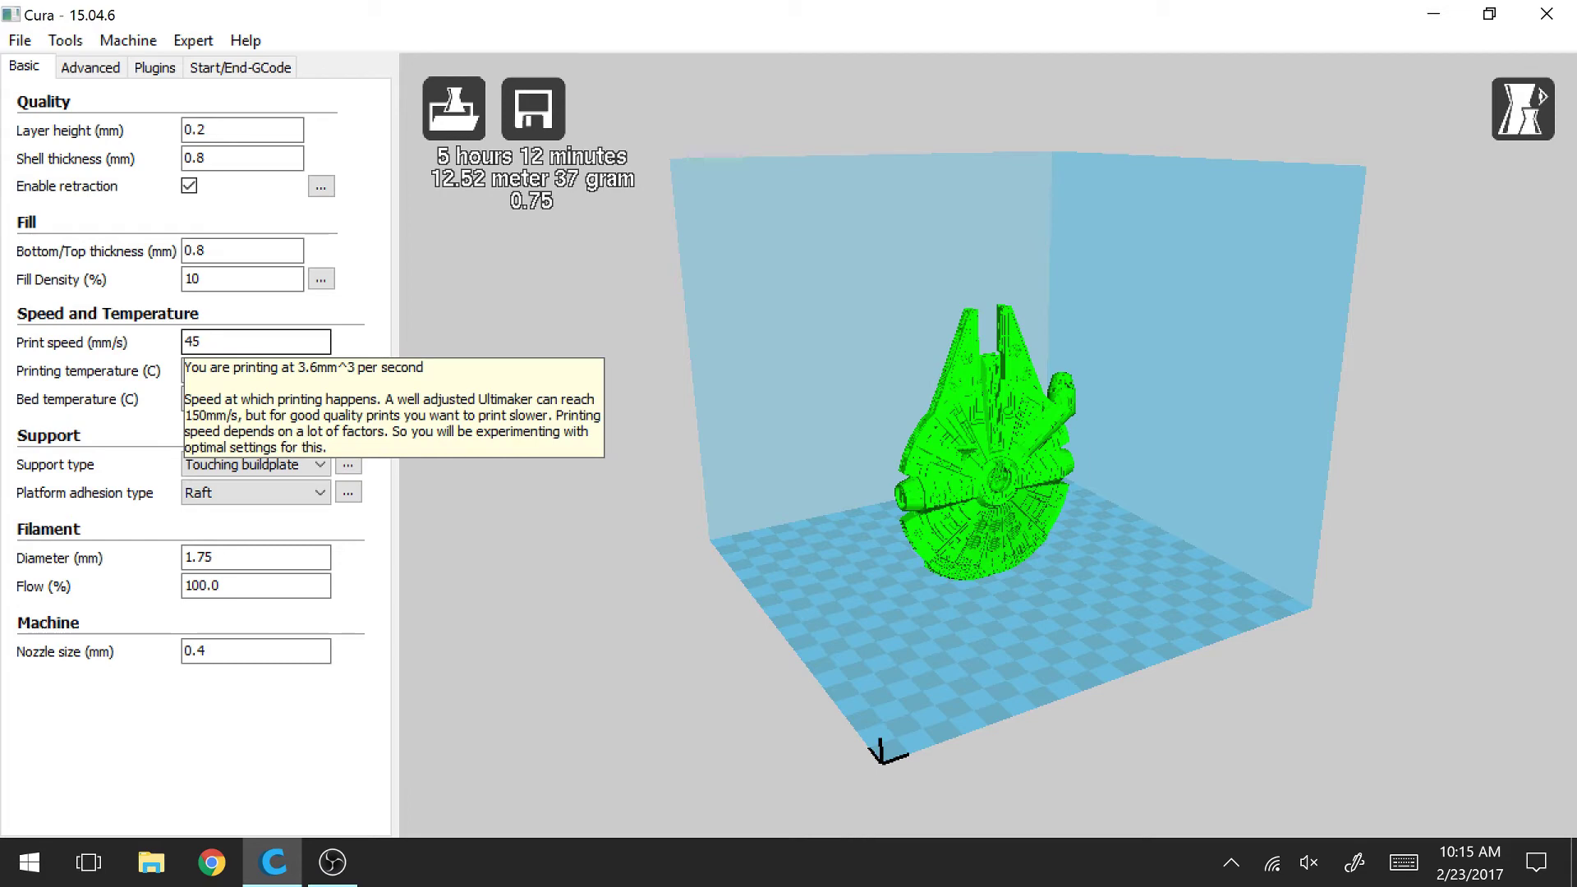
pyautogui.click(90, 68)
pyautogui.moveTo(189, 401)
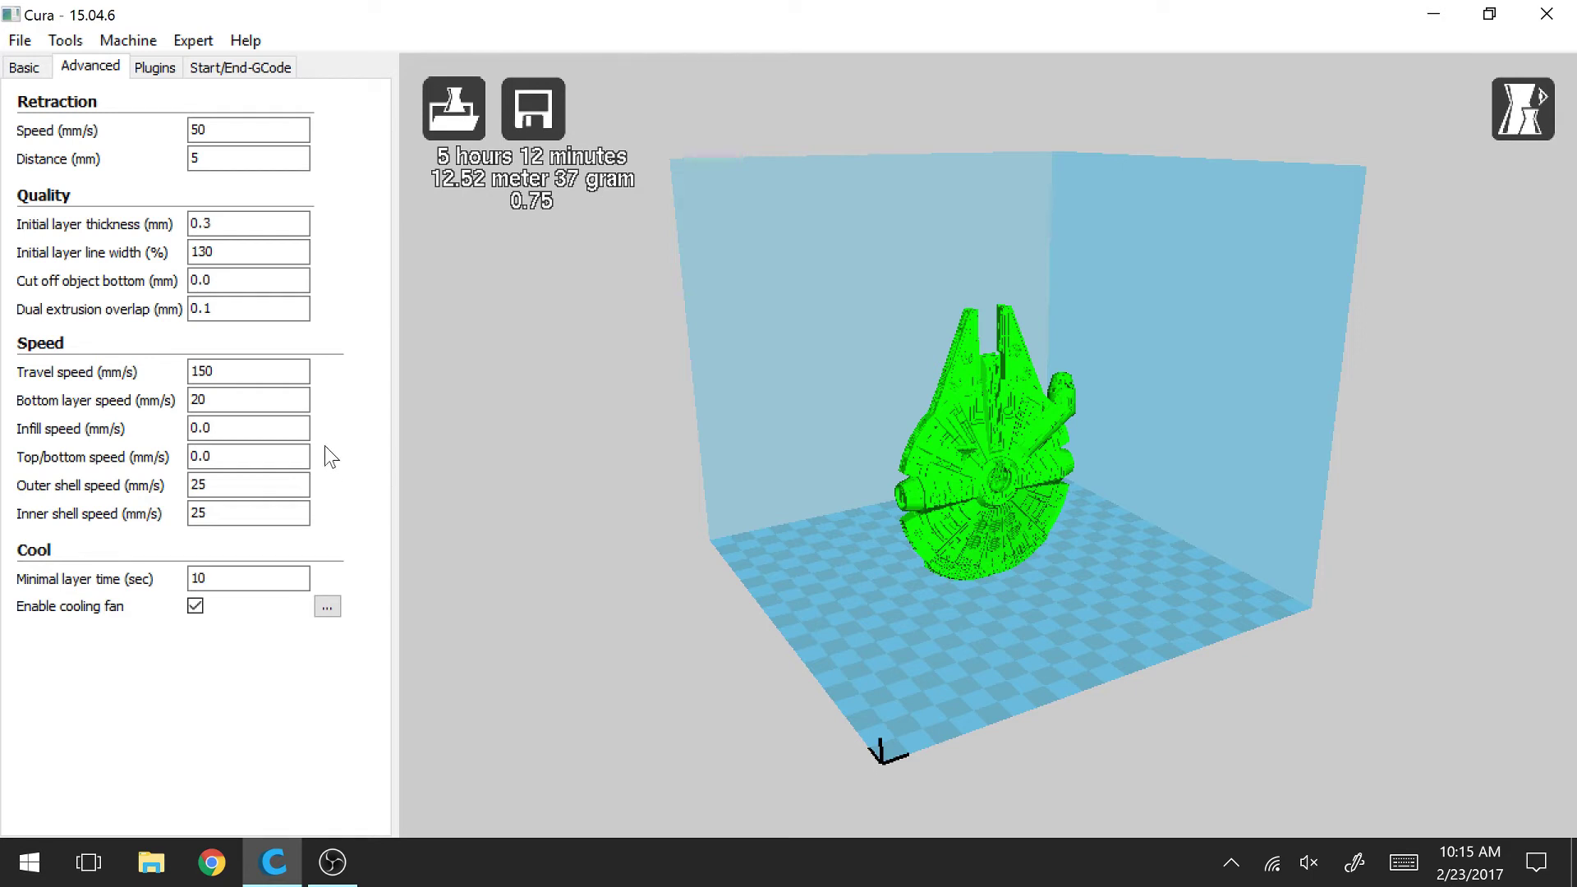
pyautogui.moveTo(296, 428)
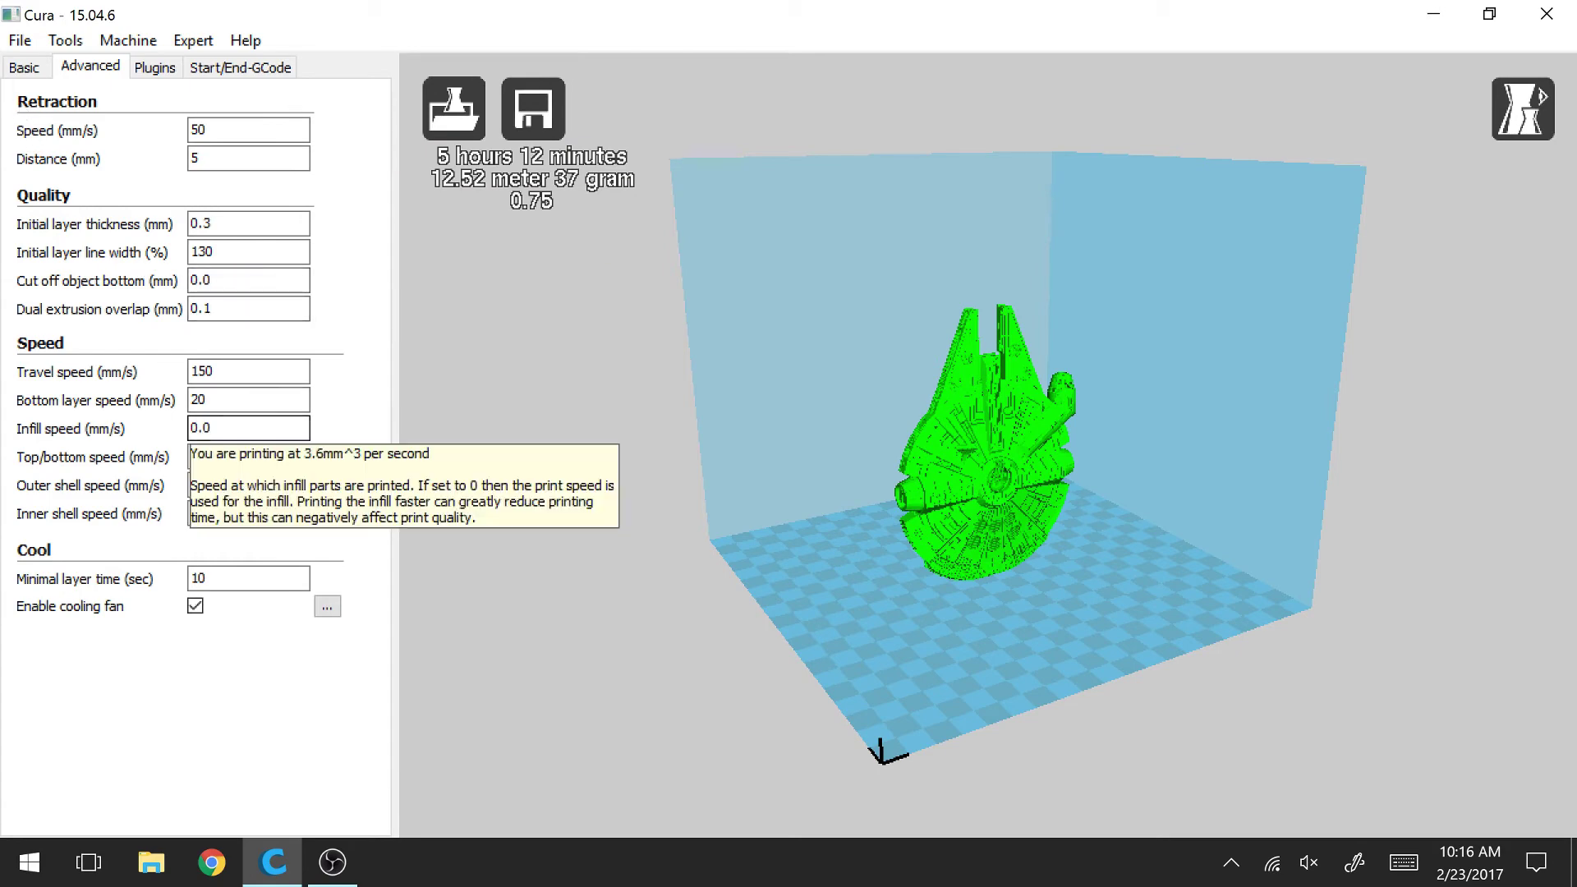
# Step: Flip to Basic and back to Advanced settings, then bring up the view-mode list
pyautogui.click(25, 68)
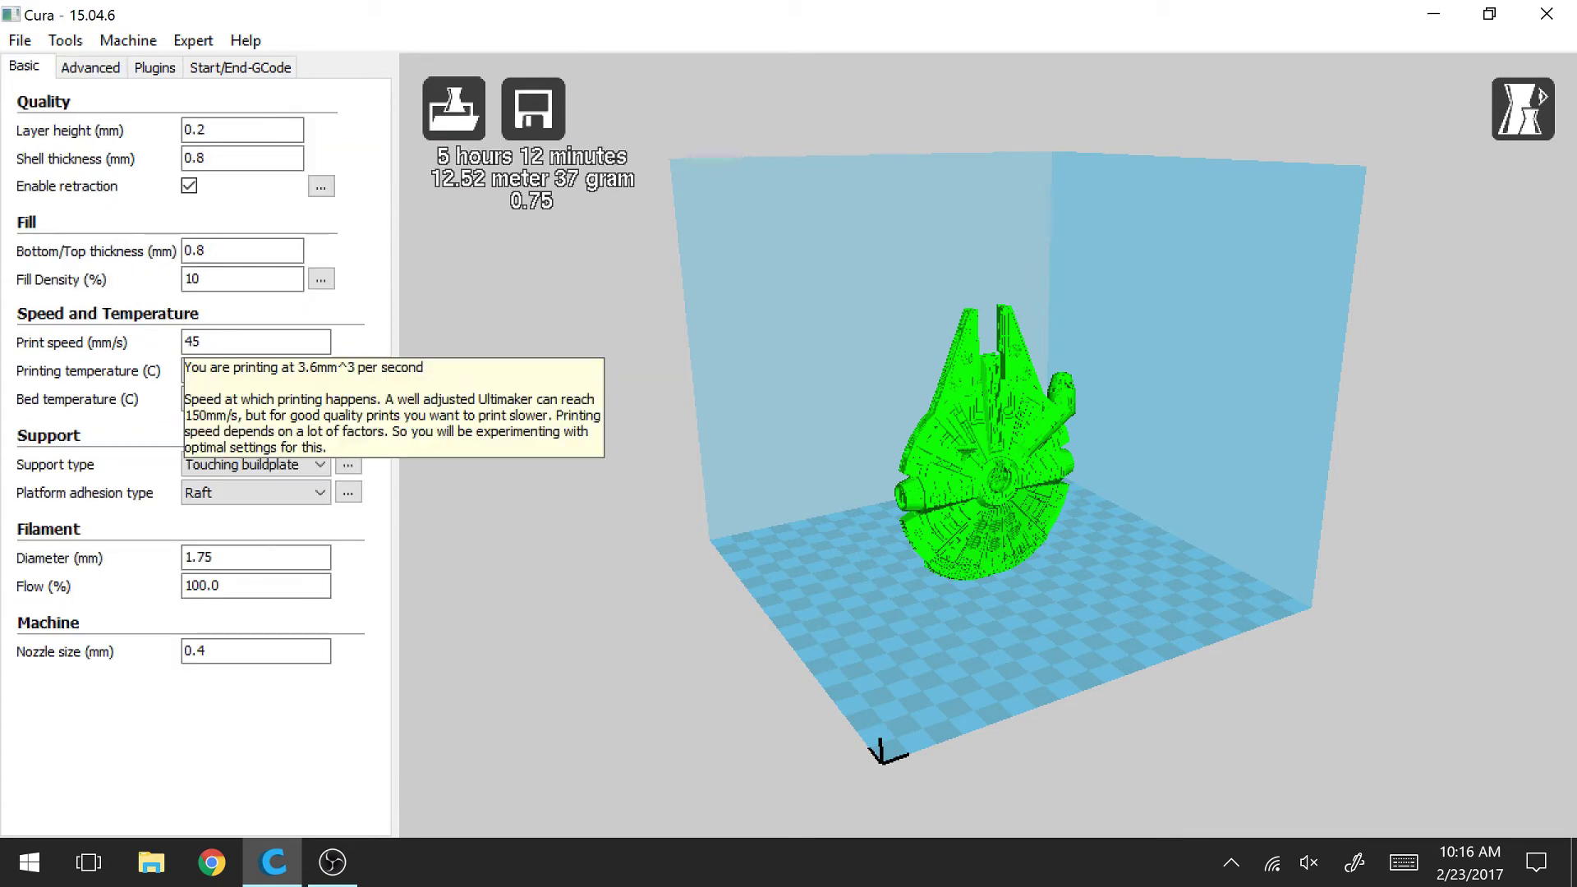
pyautogui.click(92, 68)
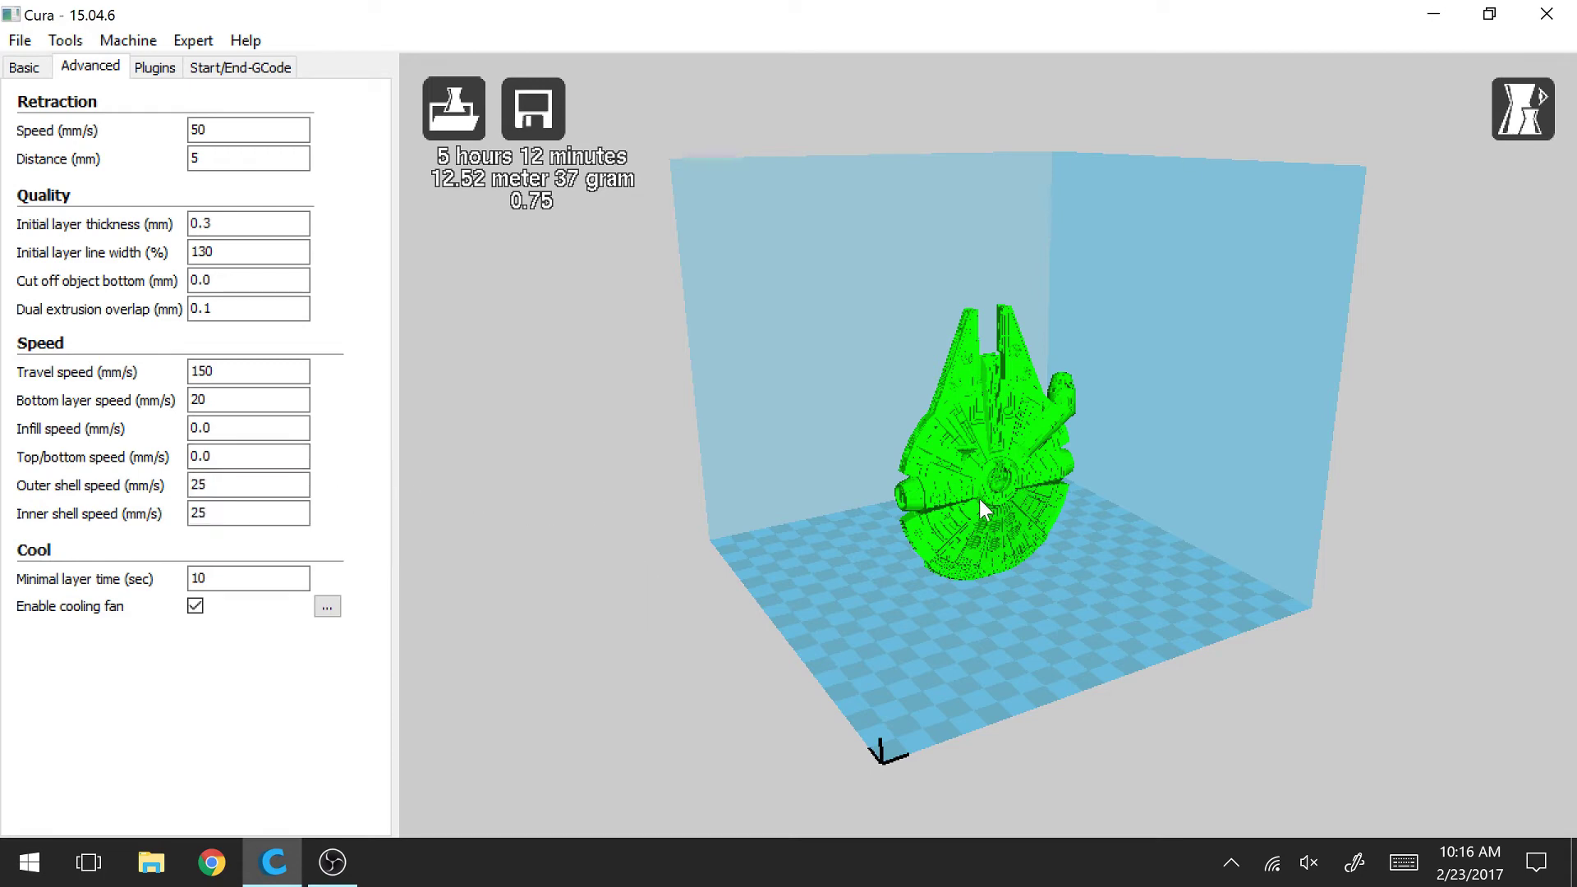
pyautogui.click(1523, 108)
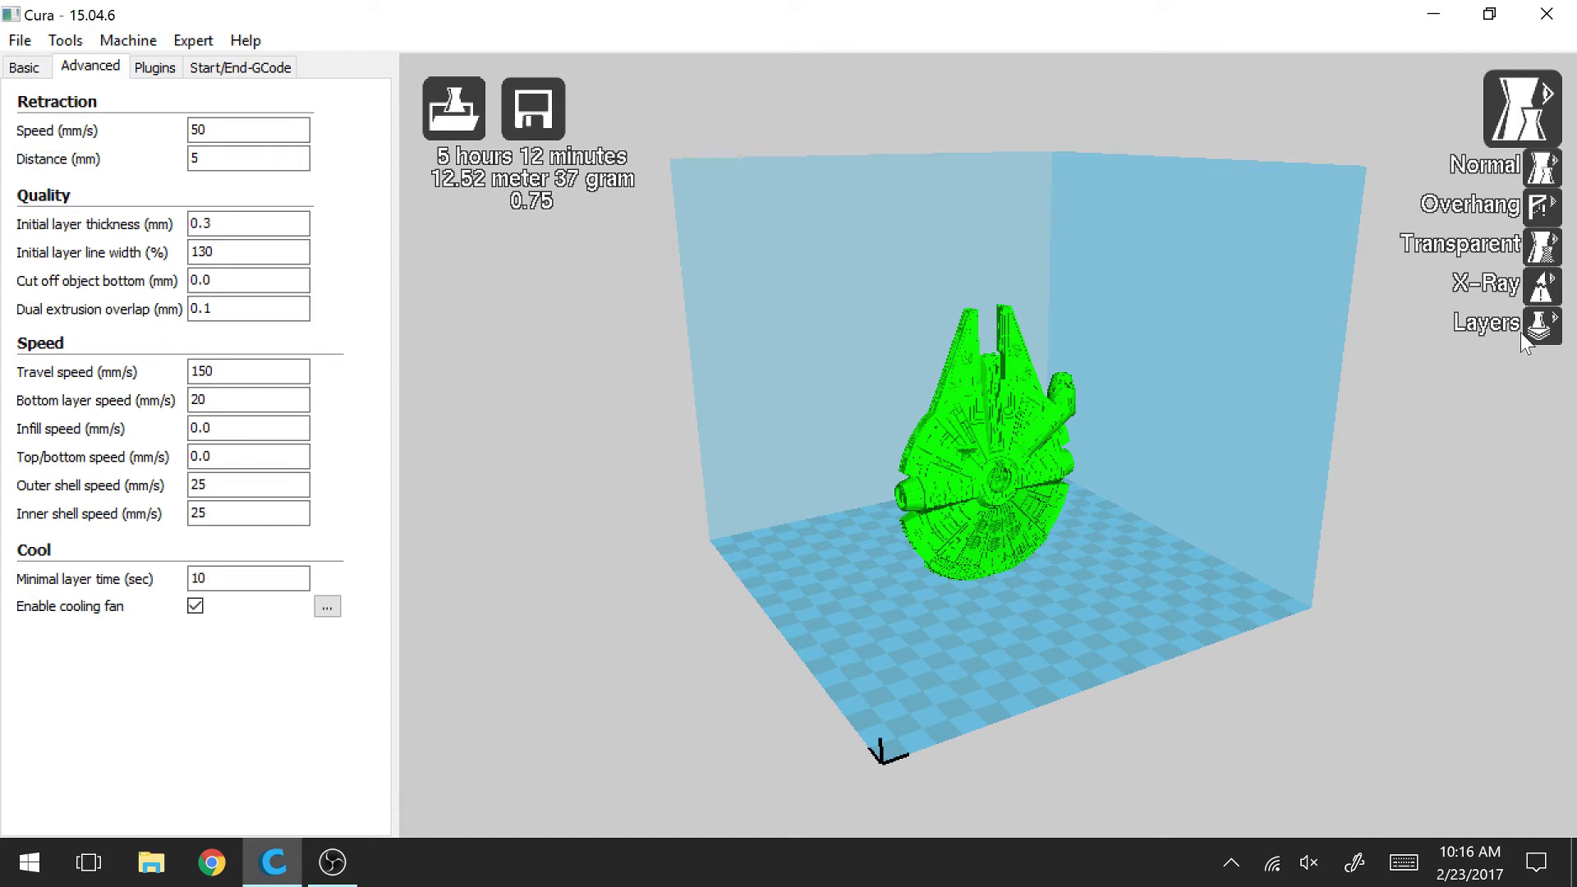
# Step: Switch to Layers view, show layers up to 259 of 611, and zoom onto the ship
pyautogui.click(1524, 330)
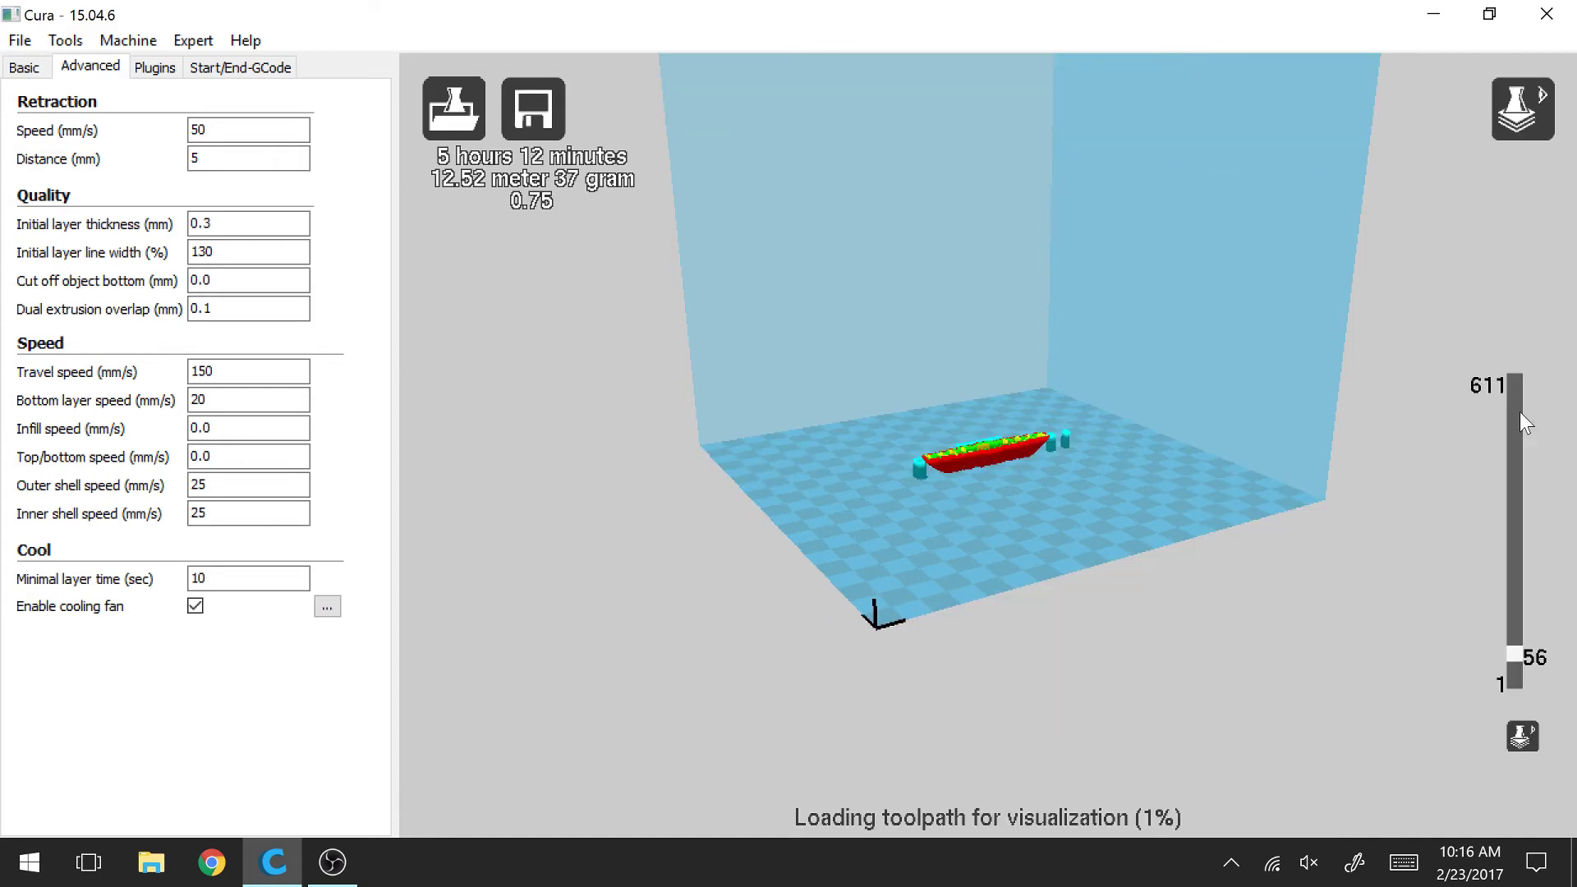
pyautogui.moveTo(1509, 650); pyautogui.dragTo(1075, 542)
pyautogui.moveTo(1074, 567); pyautogui.dragTo(1031, 432, button='right')
pyautogui.scroll(6, 1030, 431)
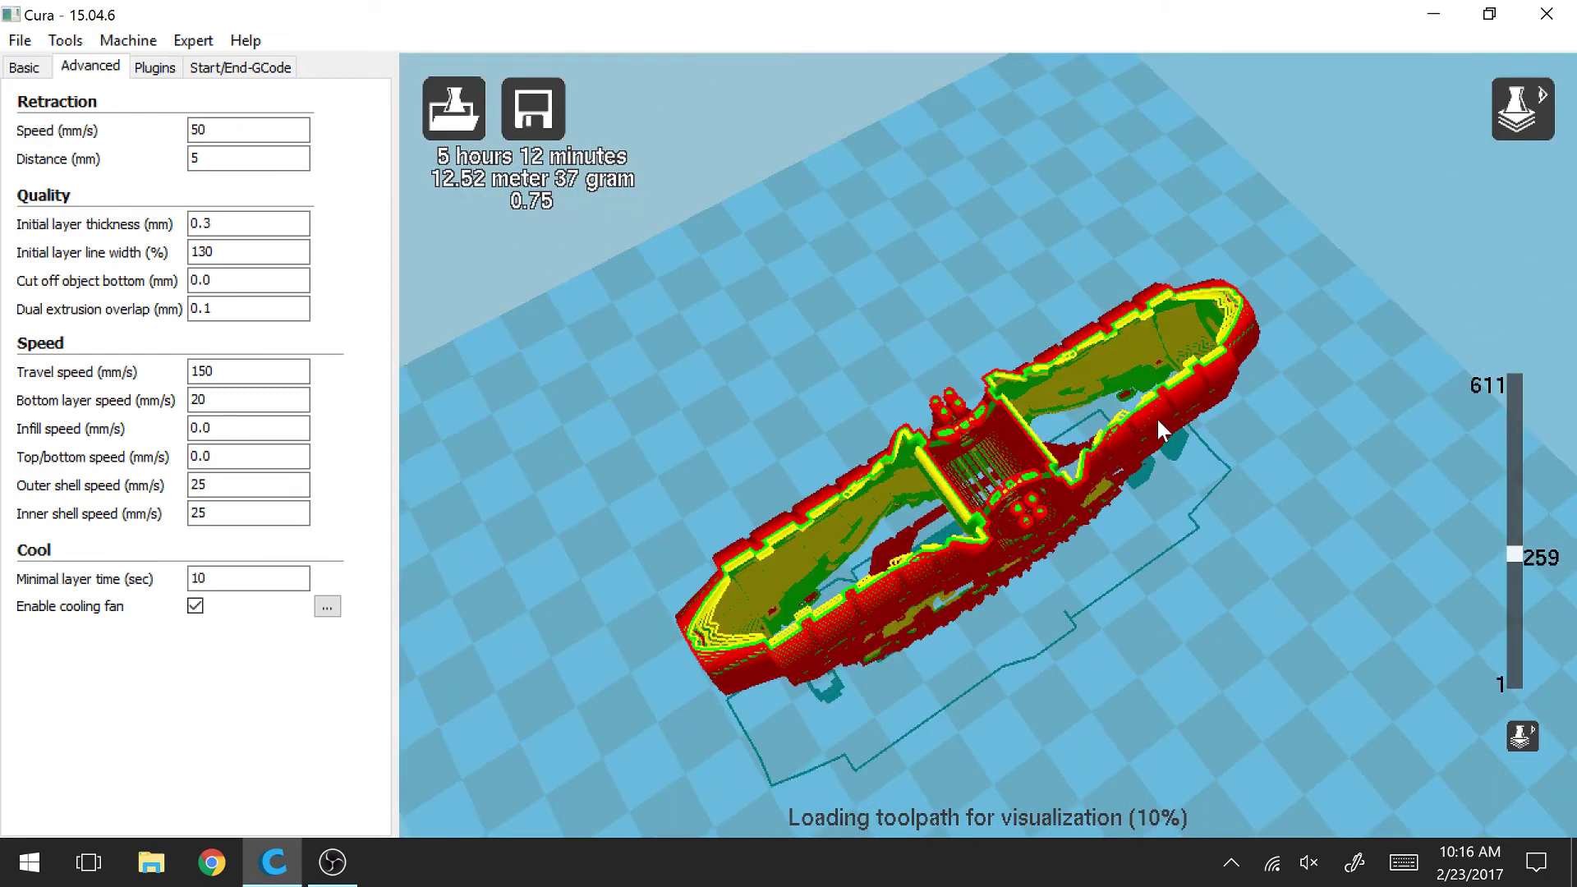
pyautogui.scroll(2, 1106, 430)
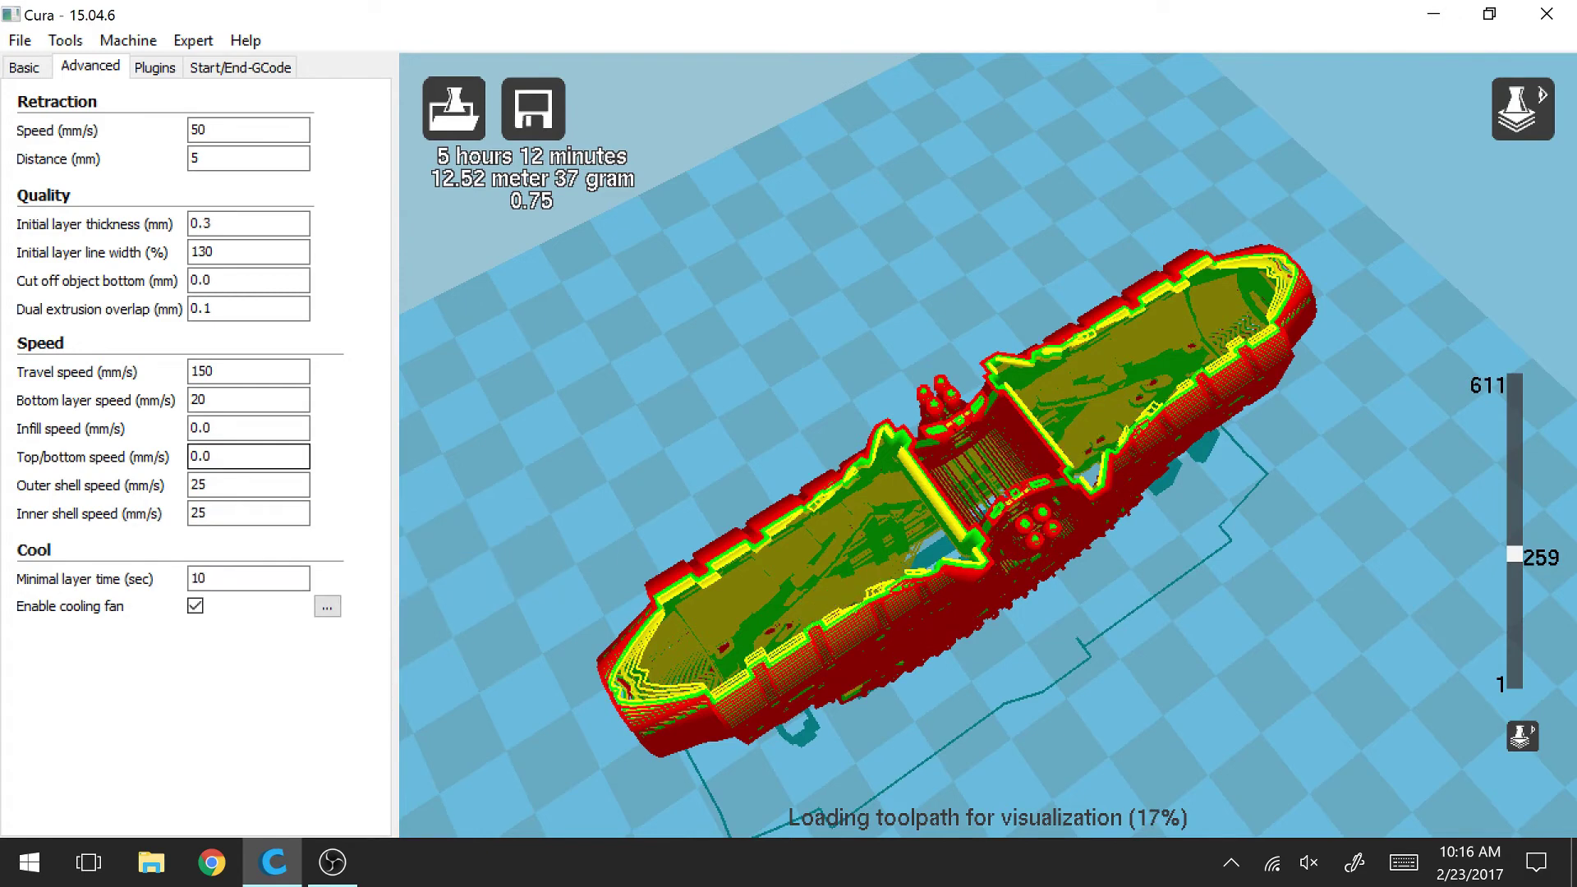
pyautogui.moveTo(247, 457)
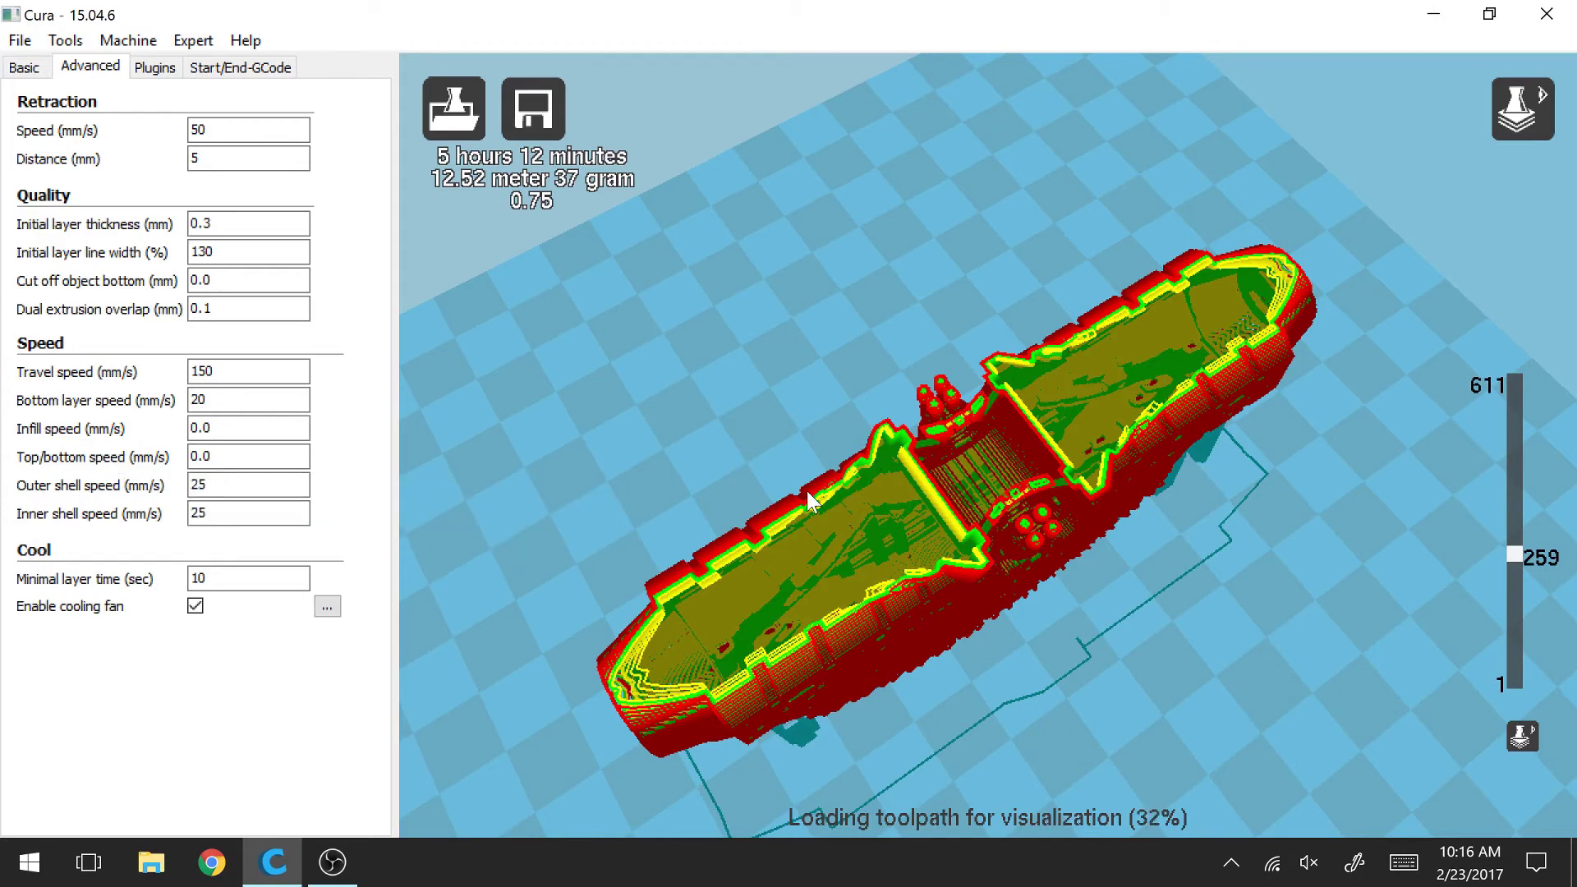
pyautogui.scroll(-2, 813, 491)
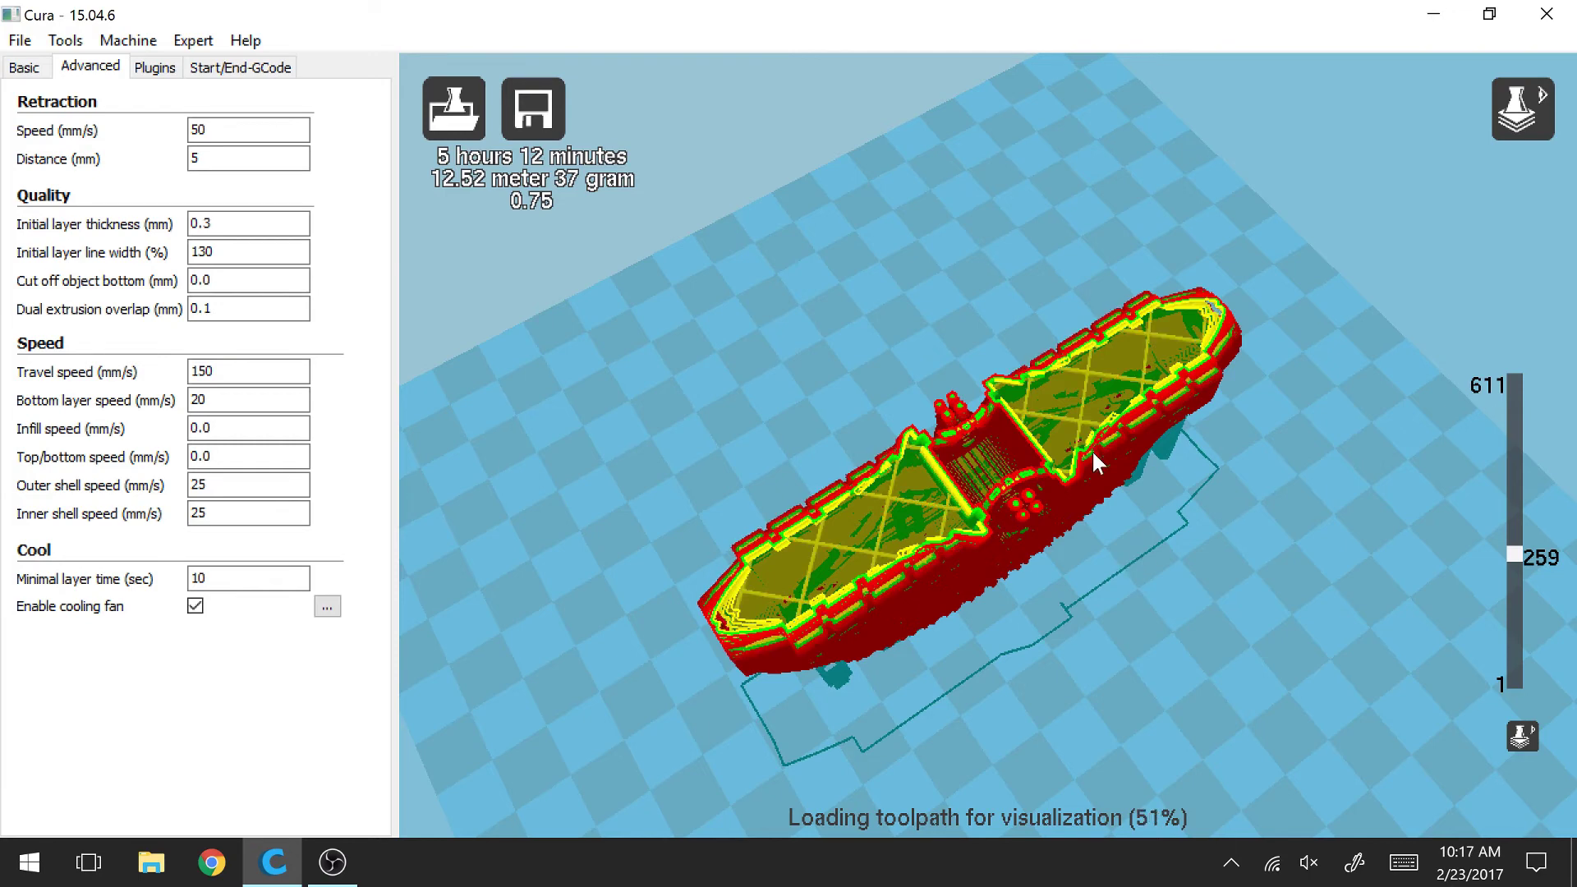
pyautogui.moveTo(1093, 450)
pyautogui.mouseDown(button='right')
pyautogui.moveTo(1101, 435)
pyautogui.moveTo(1096, 455)
pyautogui.mouseUp(button='right')
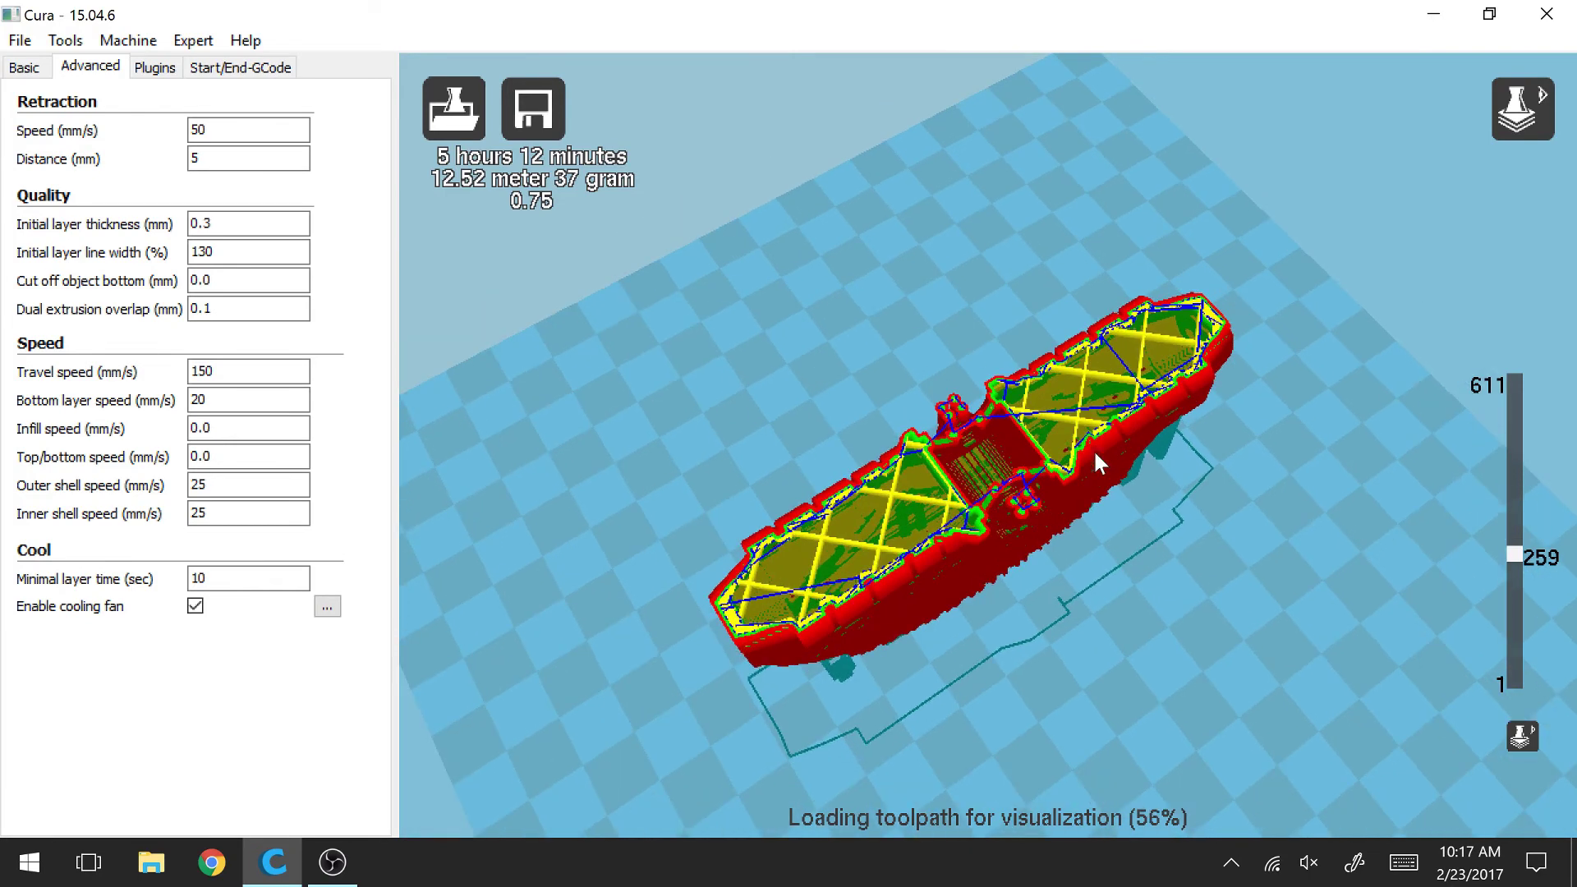
pyautogui.scroll(2, 1110, 455)
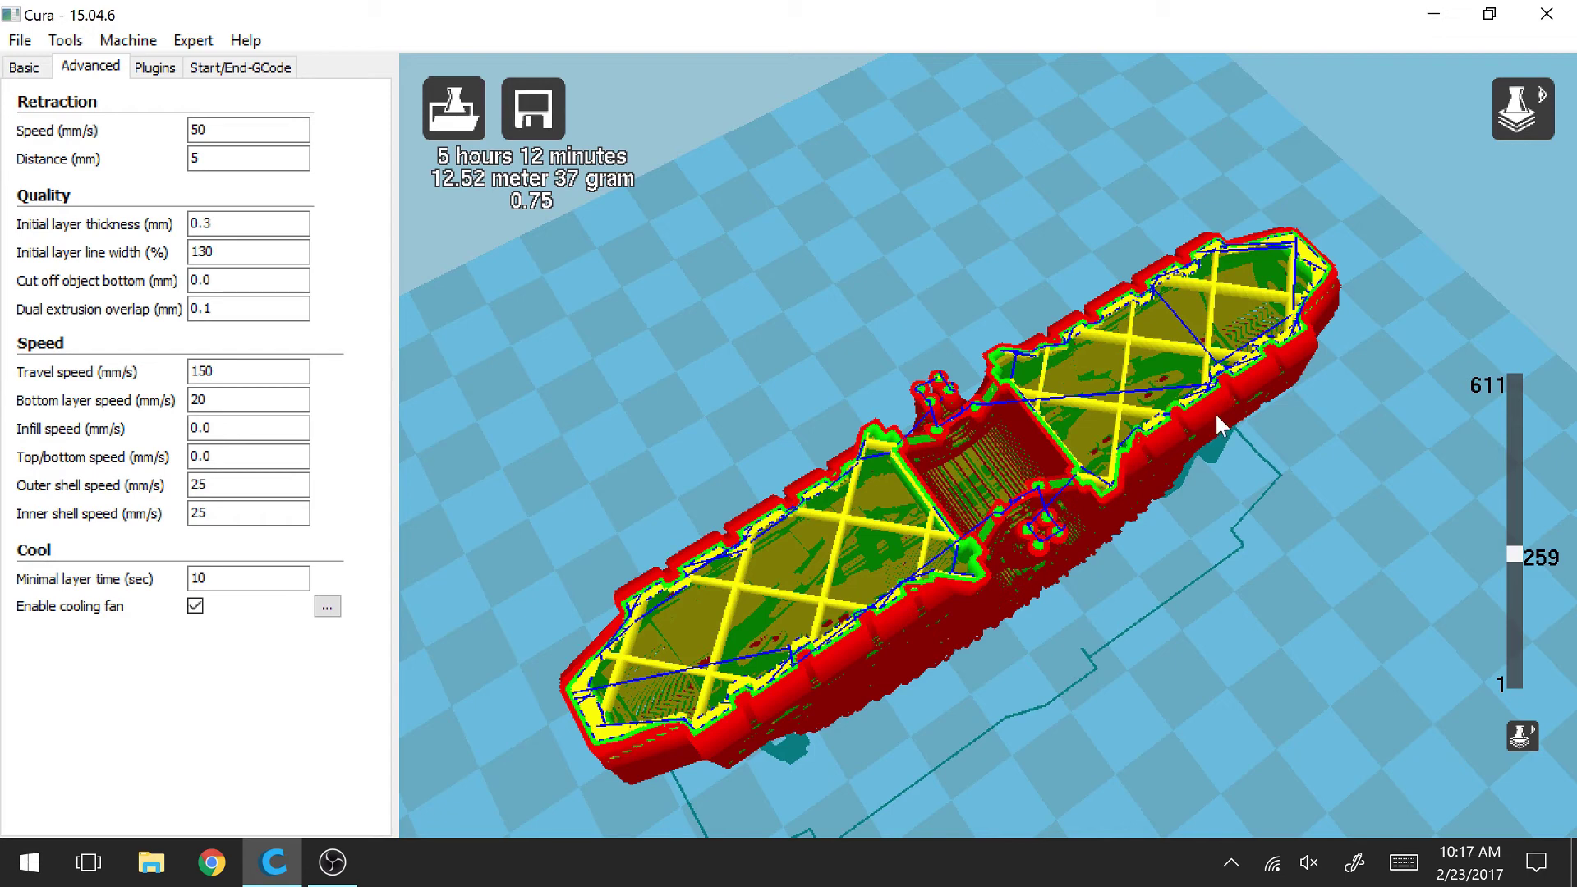
pyautogui.click(229, 512)
pyautogui.moveTo(1059, 577); pyautogui.dragTo(810, 614, button='right')
pyautogui.scroll(-3, 849, 595)
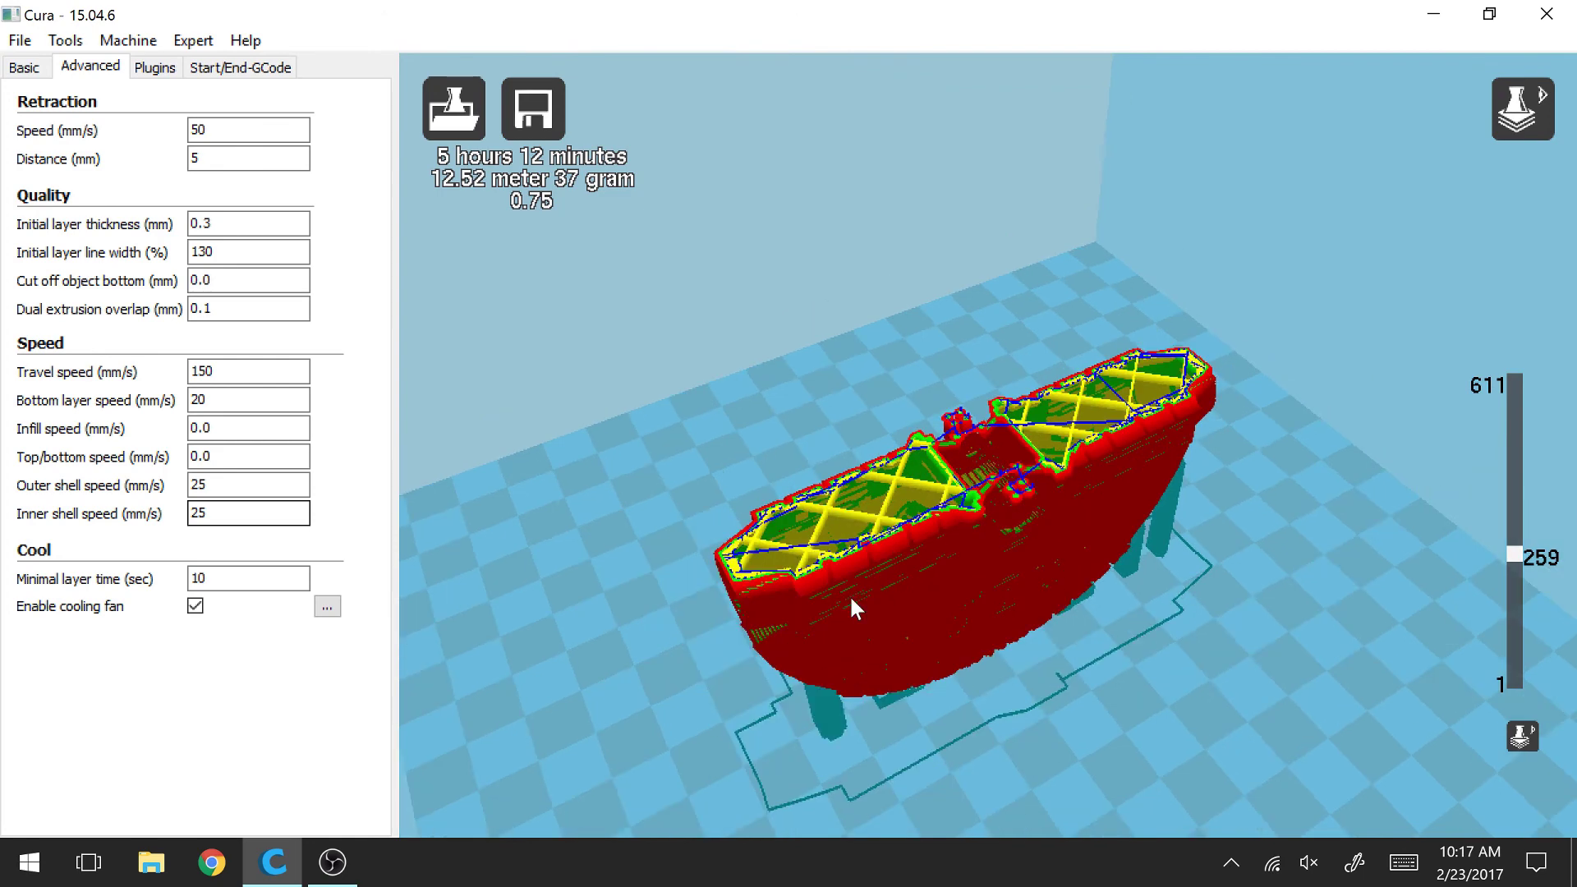
pyautogui.moveTo(190, 585)
pyautogui.moveTo(1149, 607); pyautogui.dragTo(1355, 528, button='right')
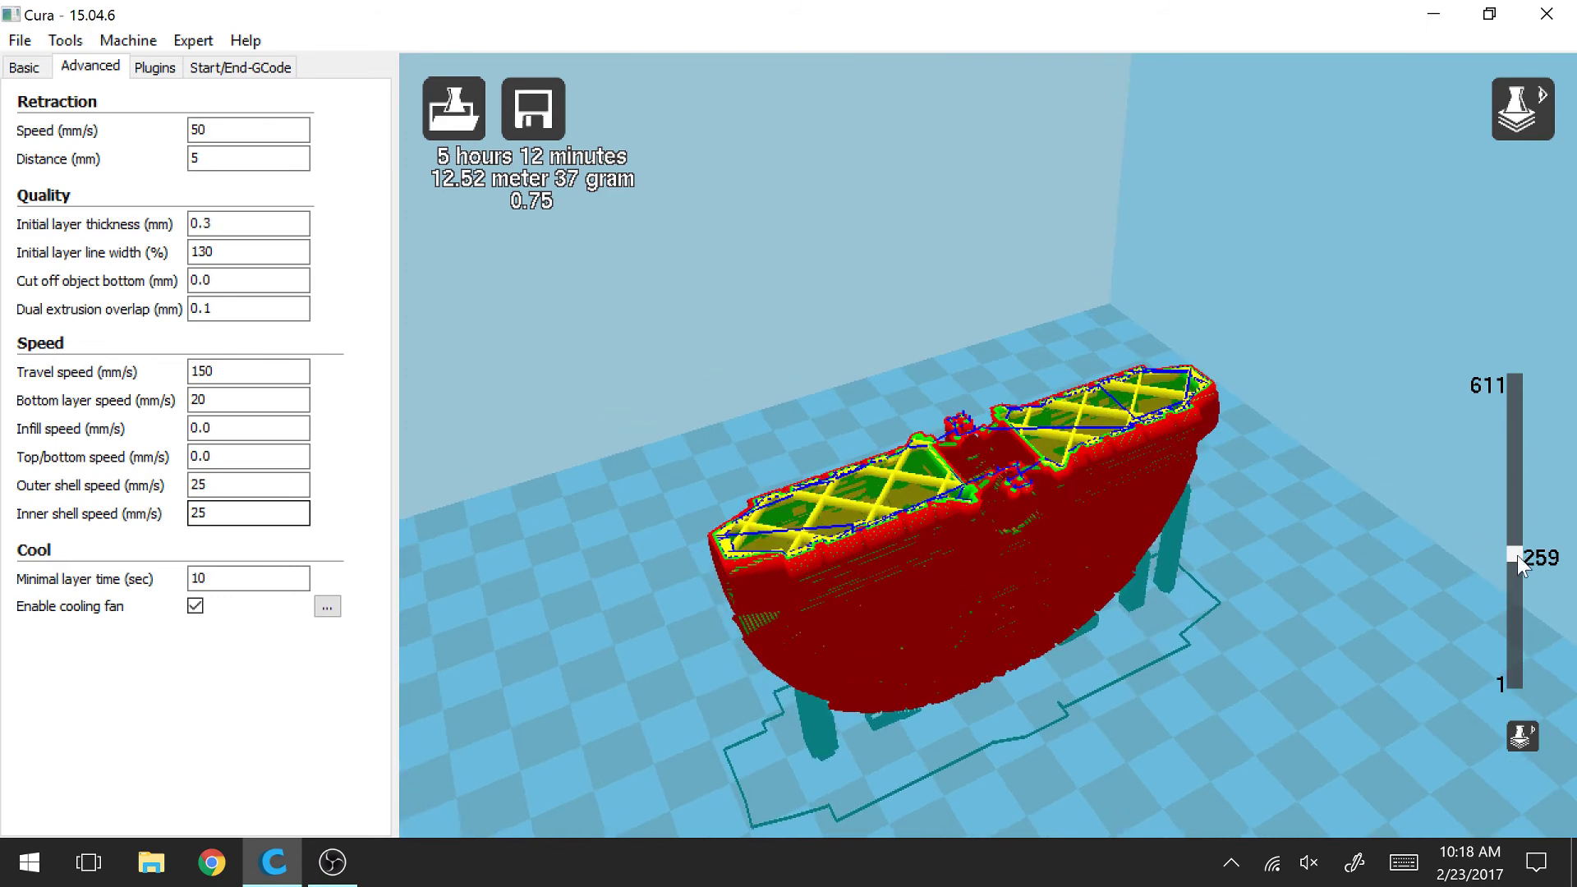
pyautogui.moveTo(1517, 556); pyautogui.dragTo(1512, 370)
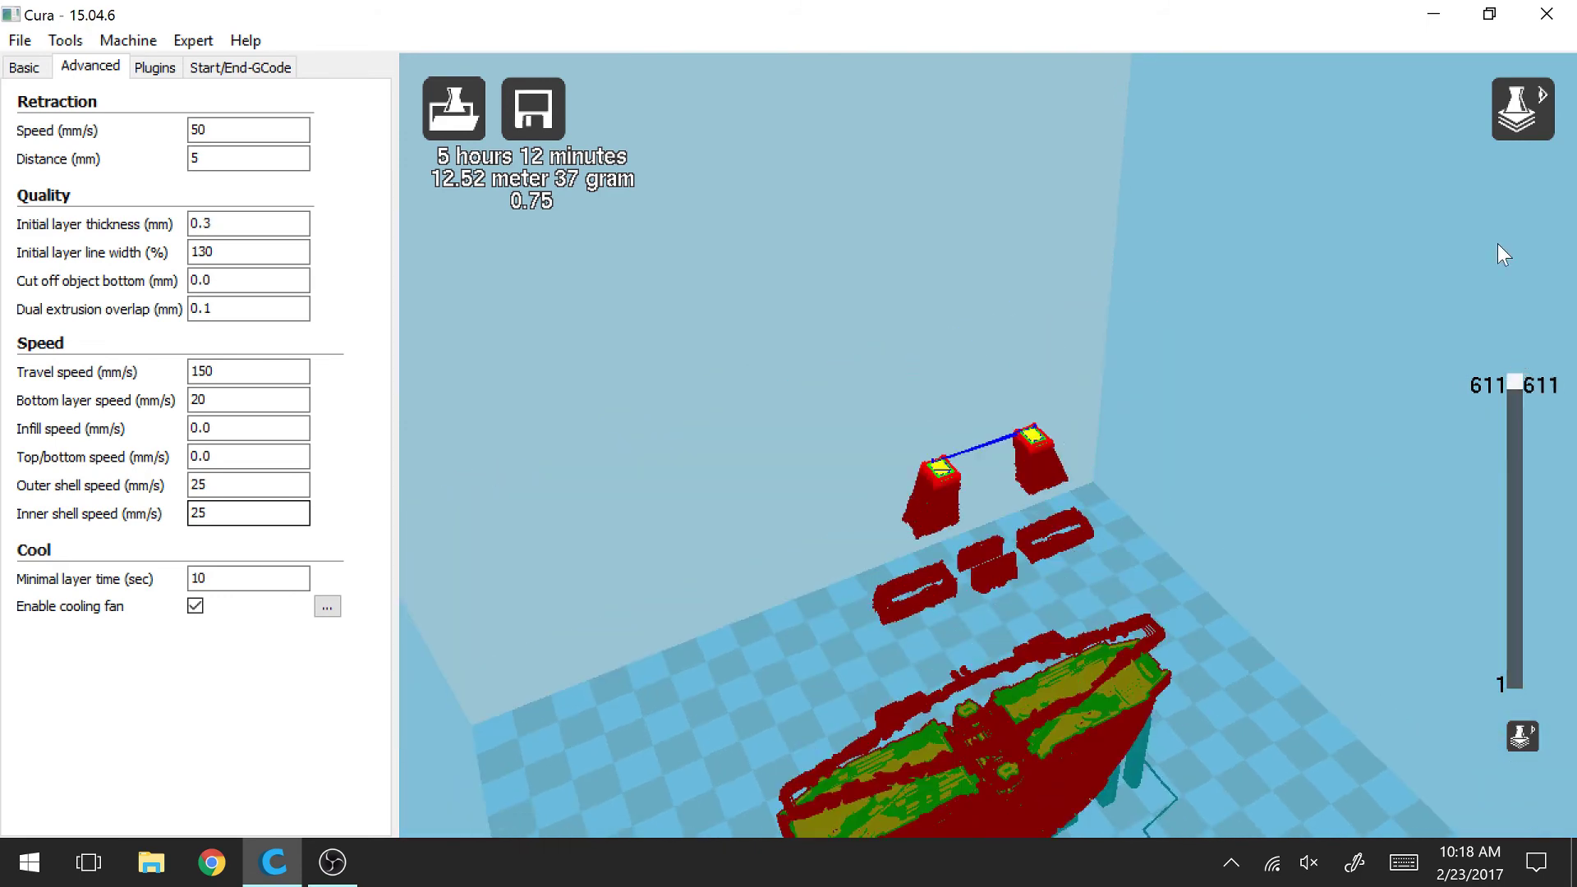
# Step: Return the preview to the Normal solid view and orbit slightly around the ship
pyautogui.click(1512, 156)
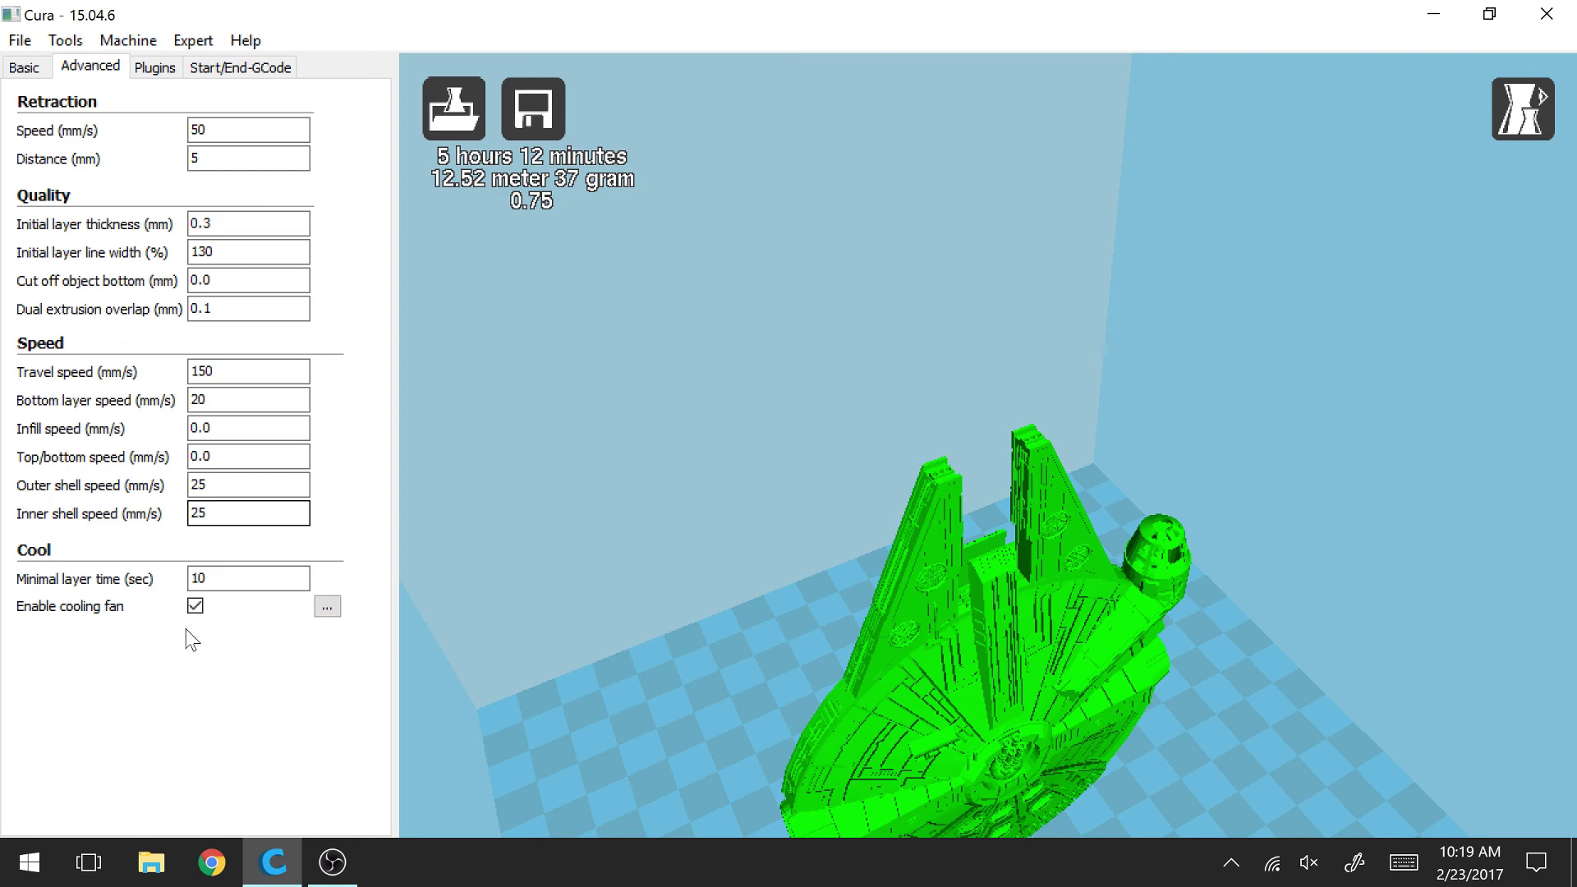
pyautogui.moveTo(775, 482); pyautogui.dragTo(811, 504, button='right')
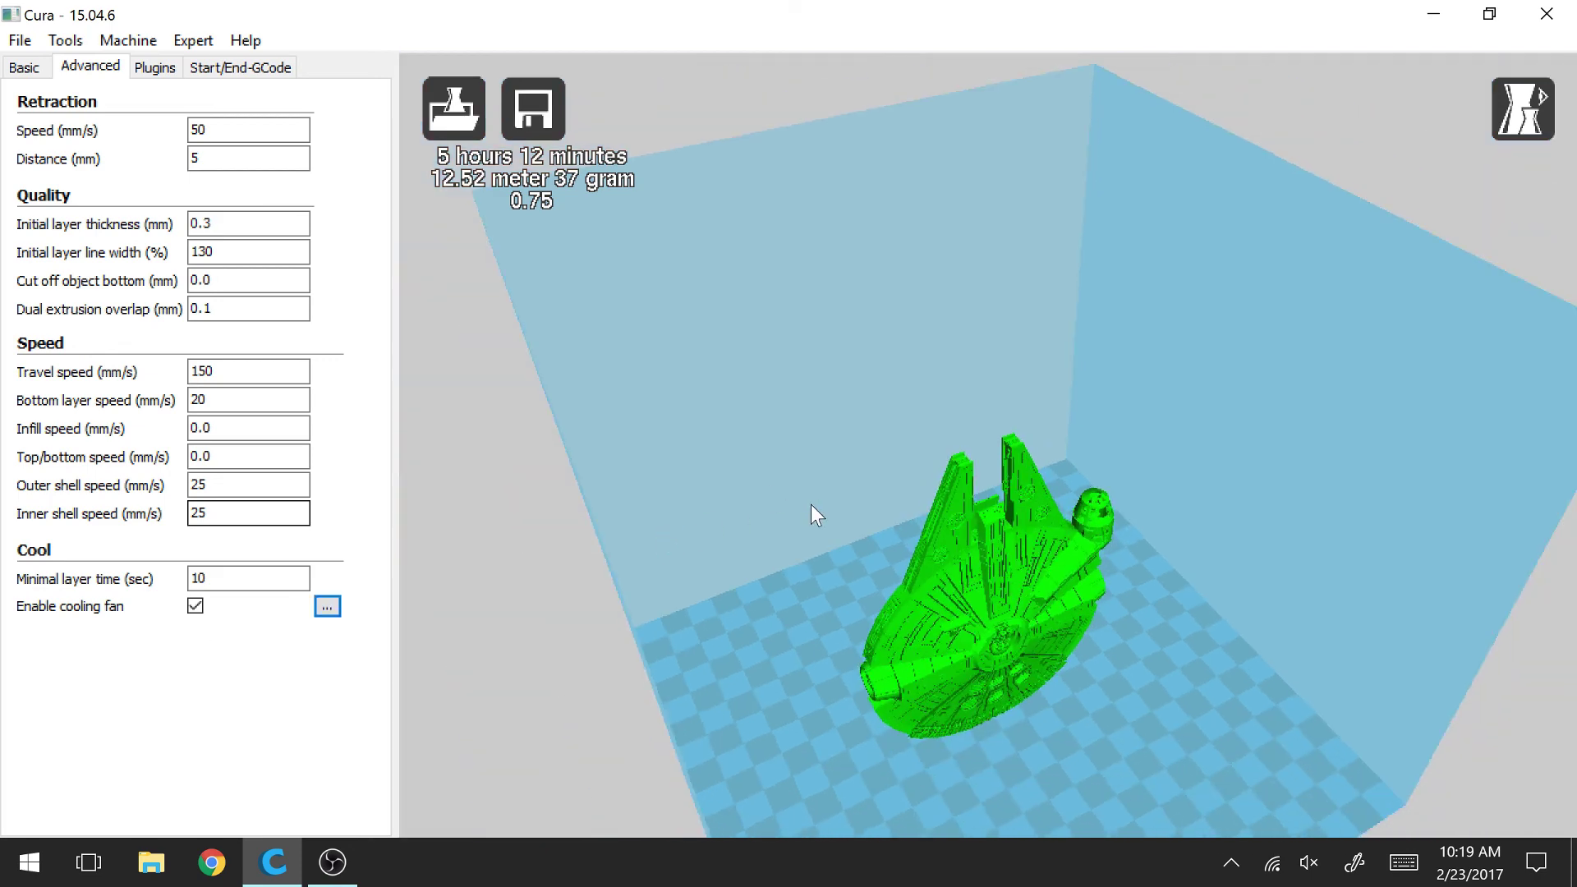
pyautogui.moveTo(1009, 523); pyautogui.dragTo(1057, 566, button='right')
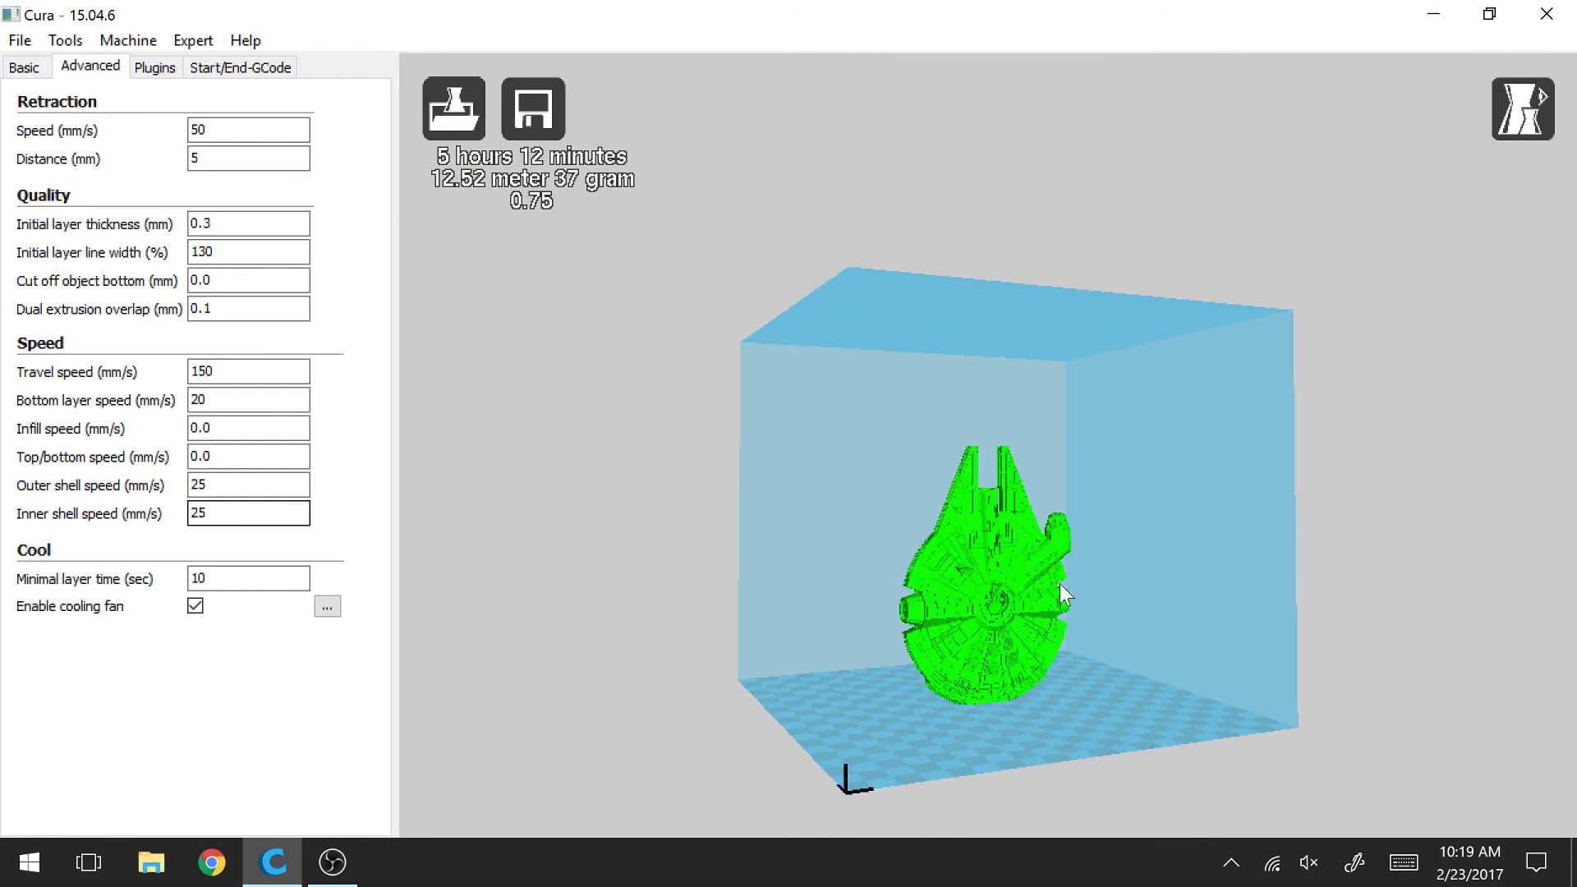
pyautogui.moveTo(1072, 616)
pyautogui.mouseDown(button='right')
pyautogui.moveTo(1109, 655)
pyautogui.moveTo(1066, 682)
pyautogui.mouseUp(button='right')
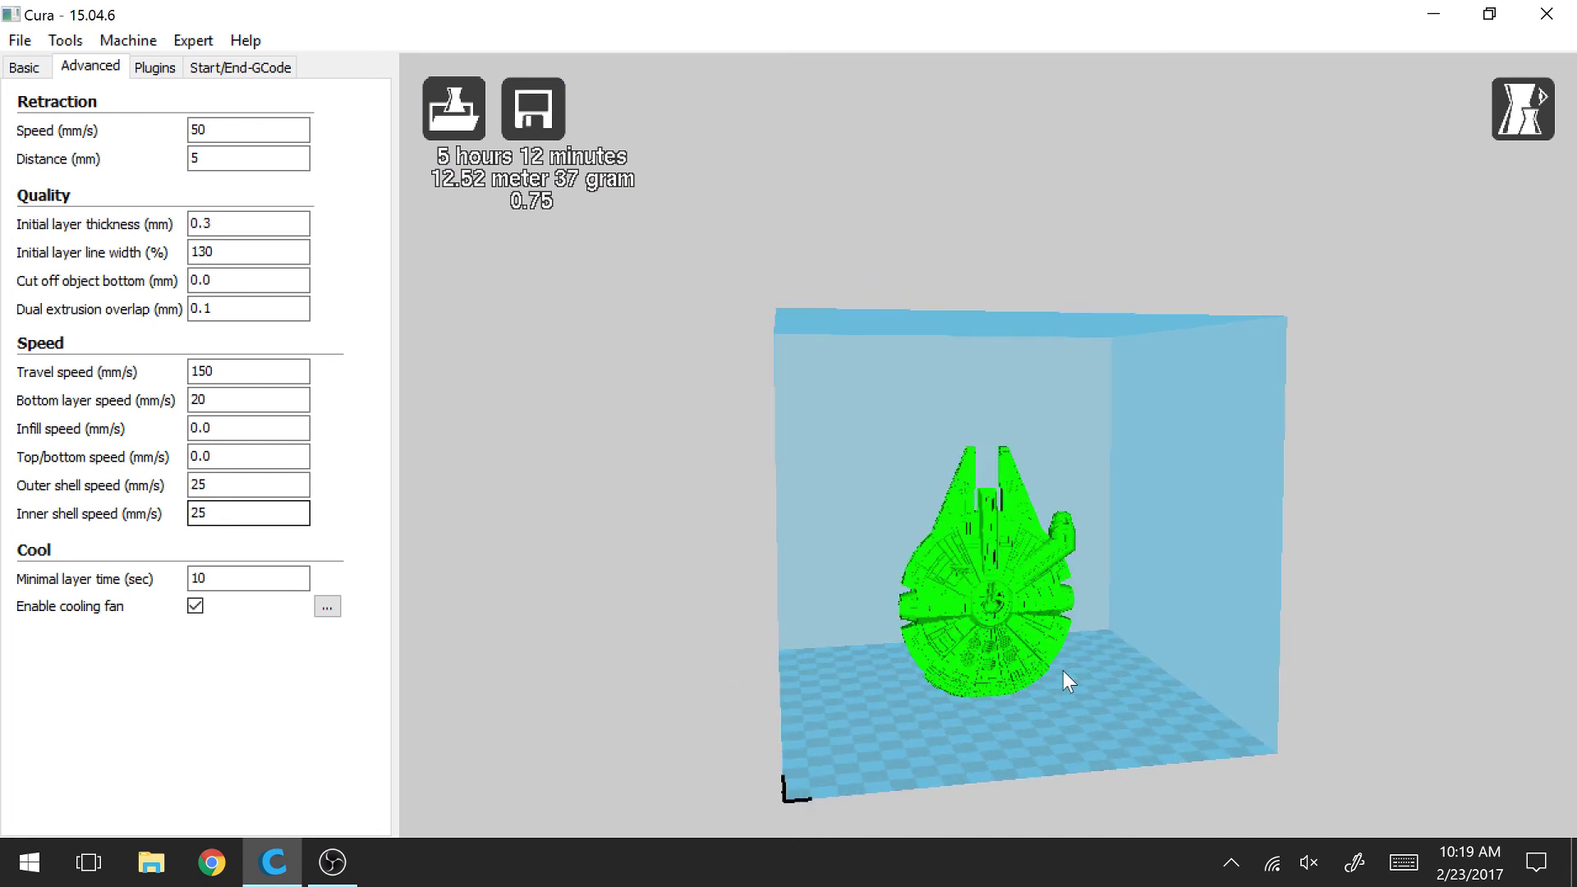
pyautogui.rightClick(1037, 717)
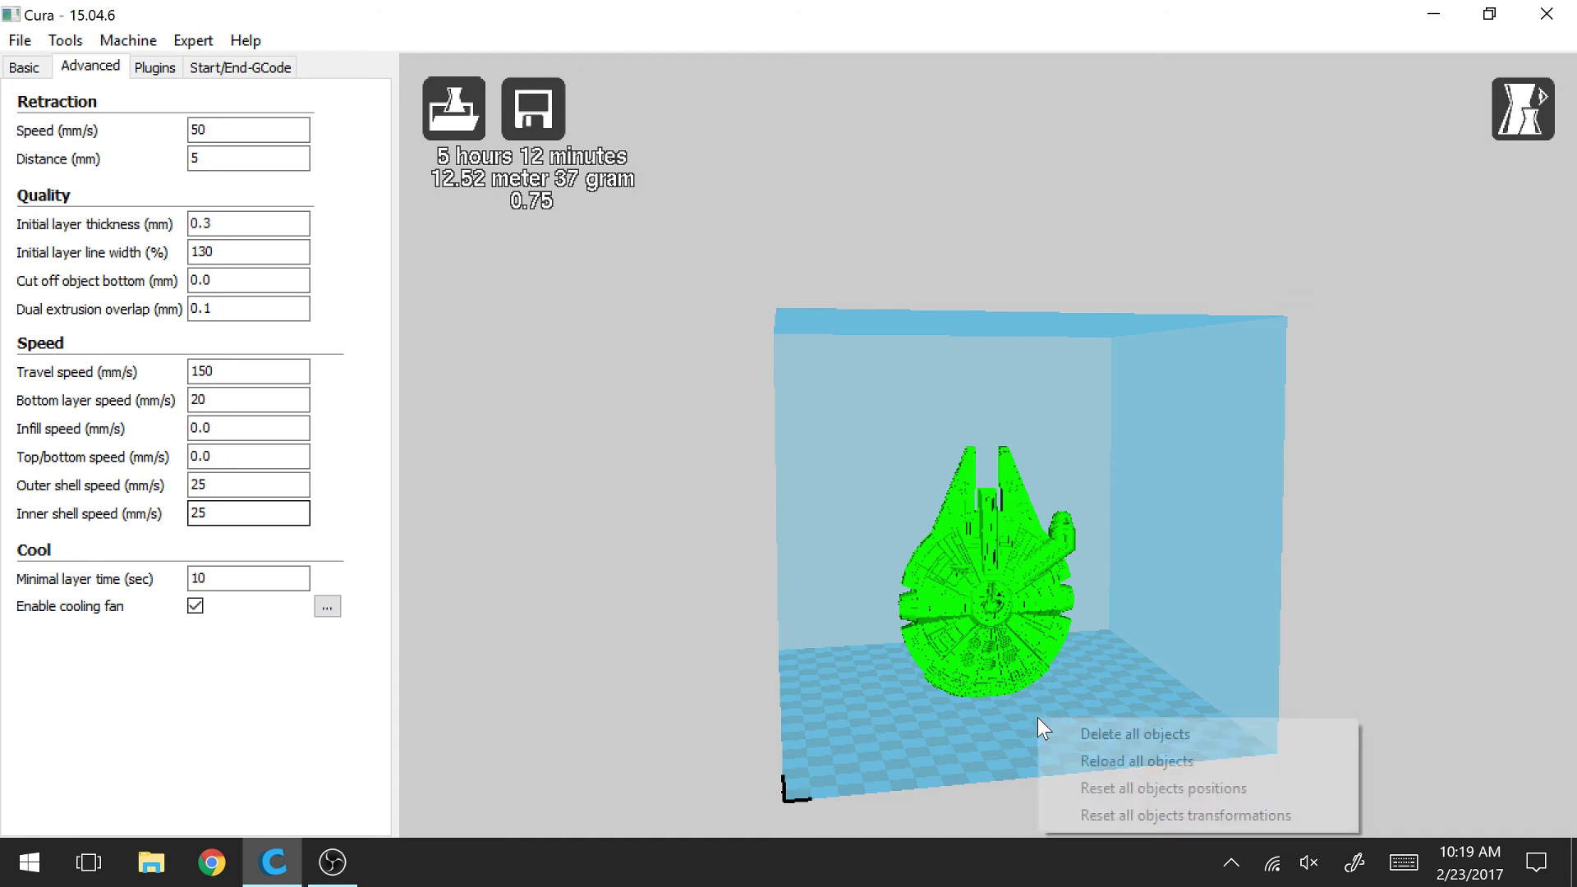
pyautogui.click(614, 690)
pyautogui.moveTo(610, 601); pyautogui.dragTo(652, 637, button='right')
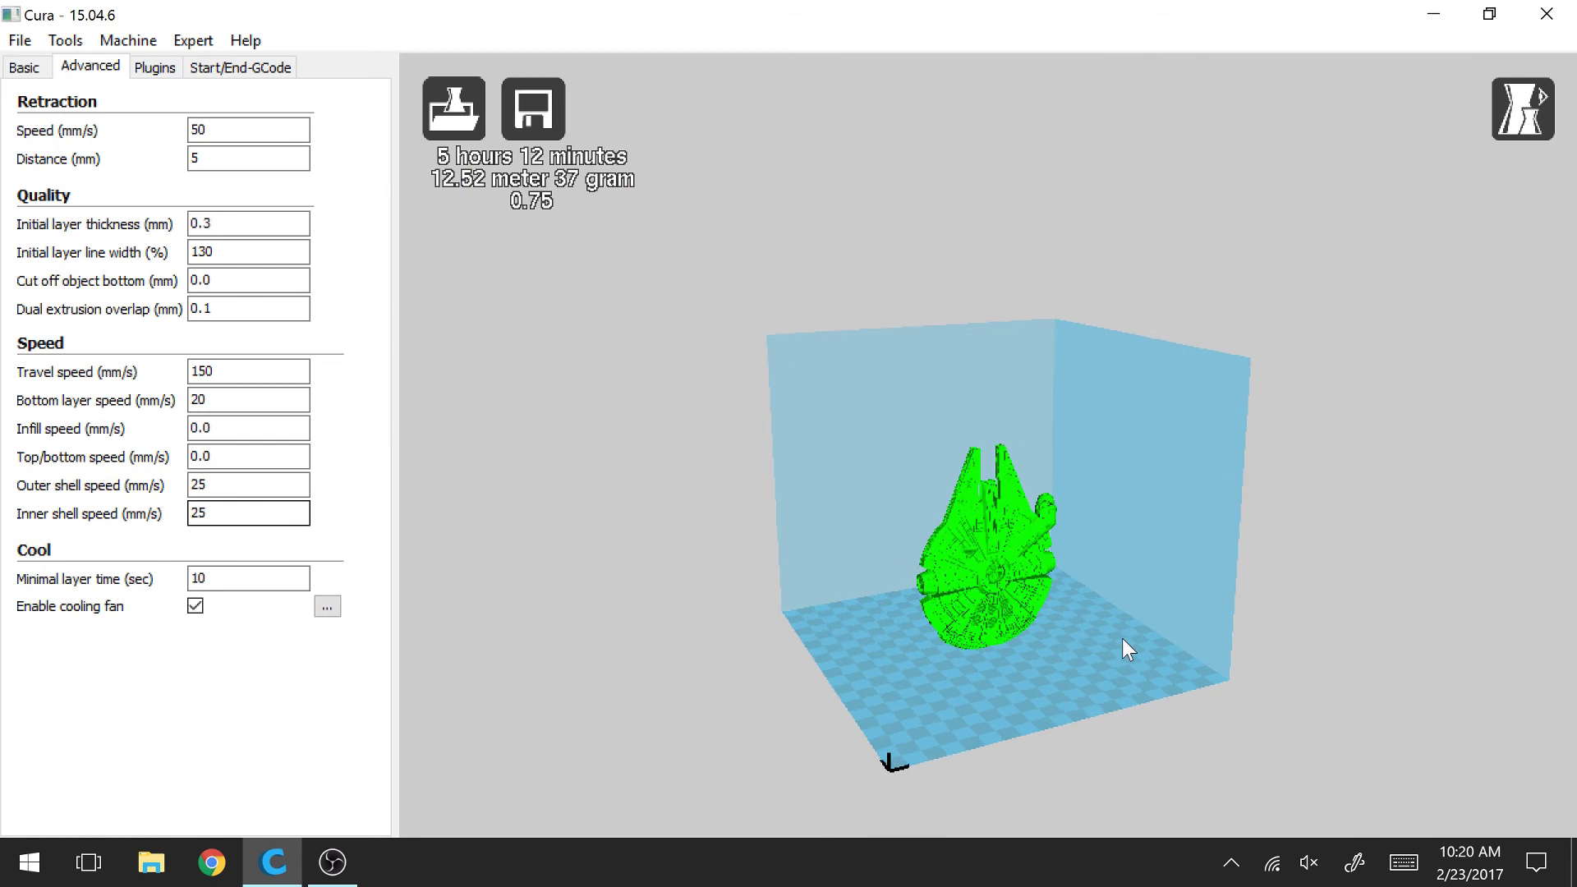
pyautogui.scroll(3, 1125, 656)
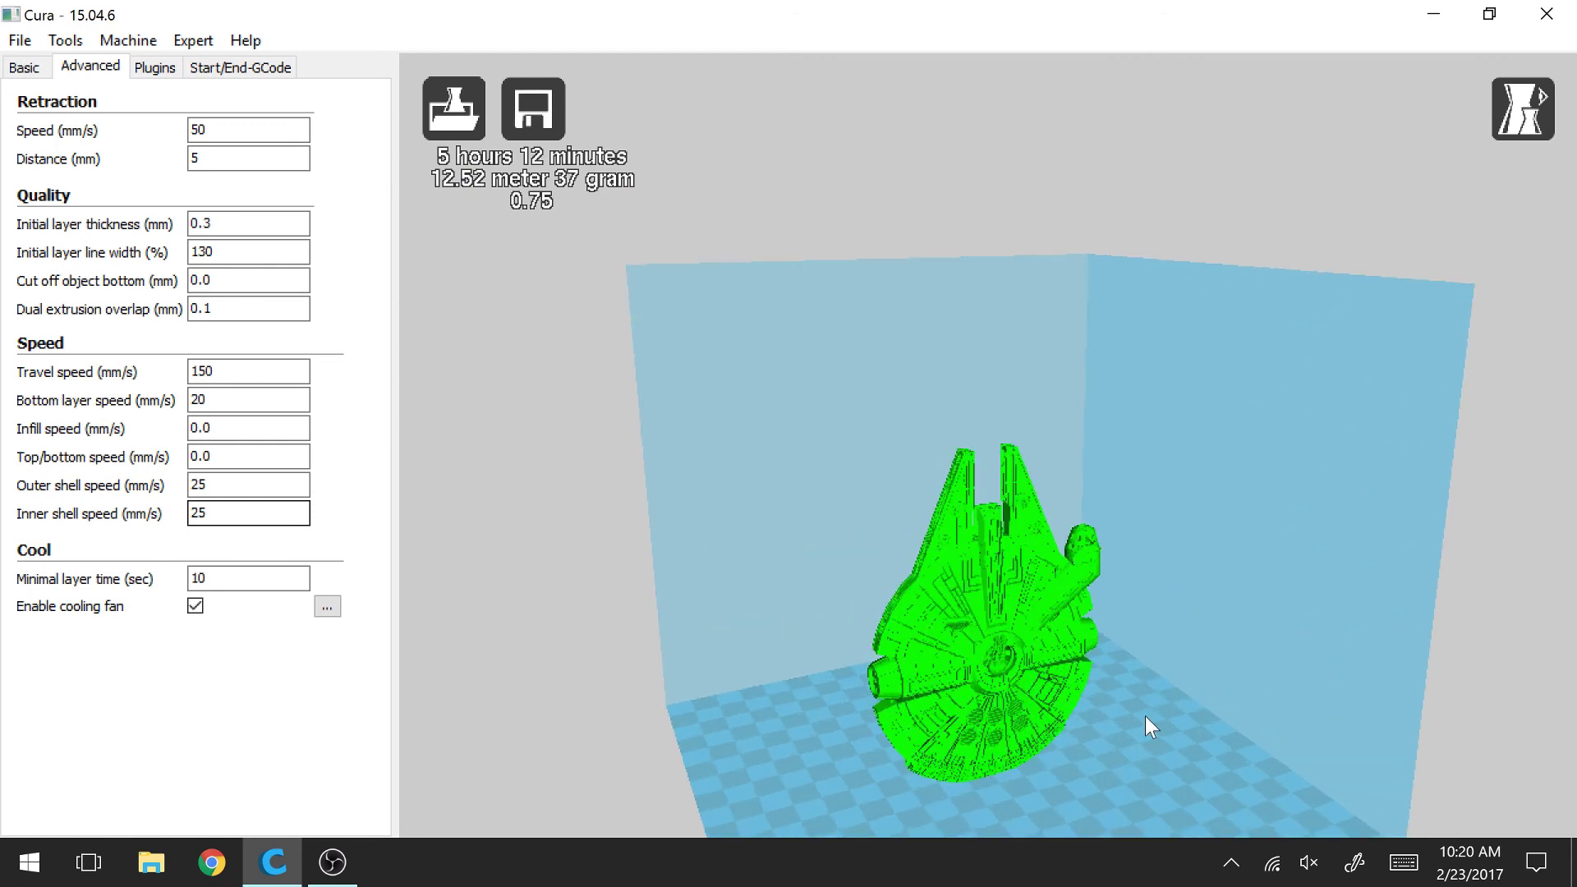